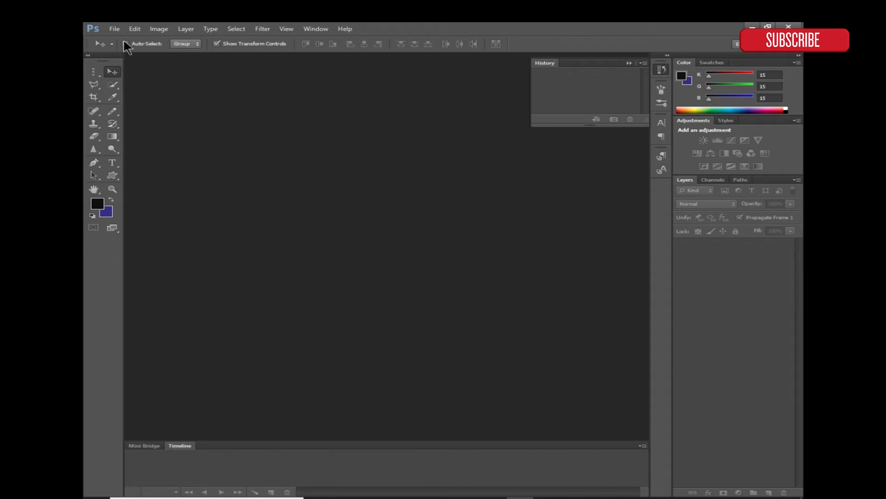
# Create a new 4 x 6 inch portrait photo document at 300 pixels/inch in RGB with a white background.
pyautogui.click(116, 27)
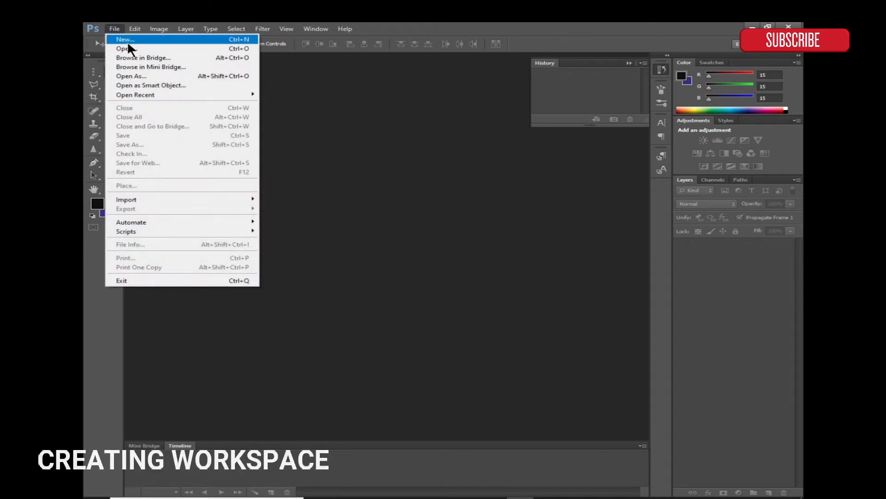
pyautogui.click(127, 41)
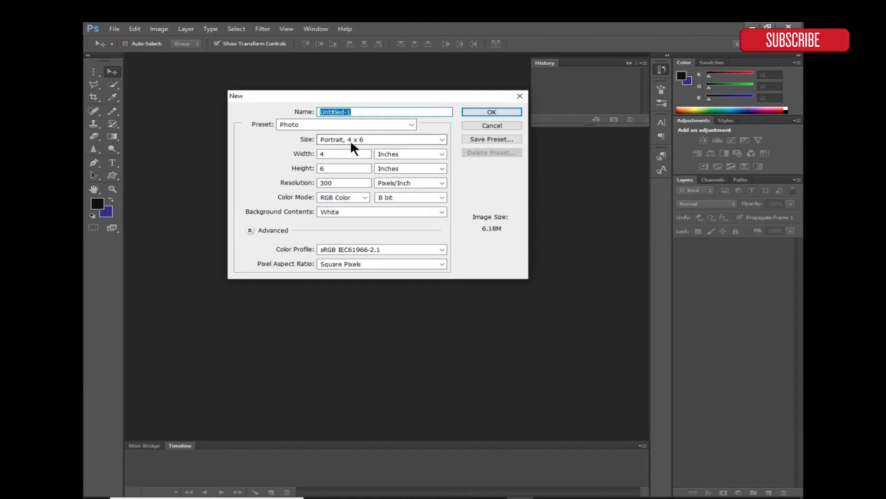
pyautogui.click(500, 112)
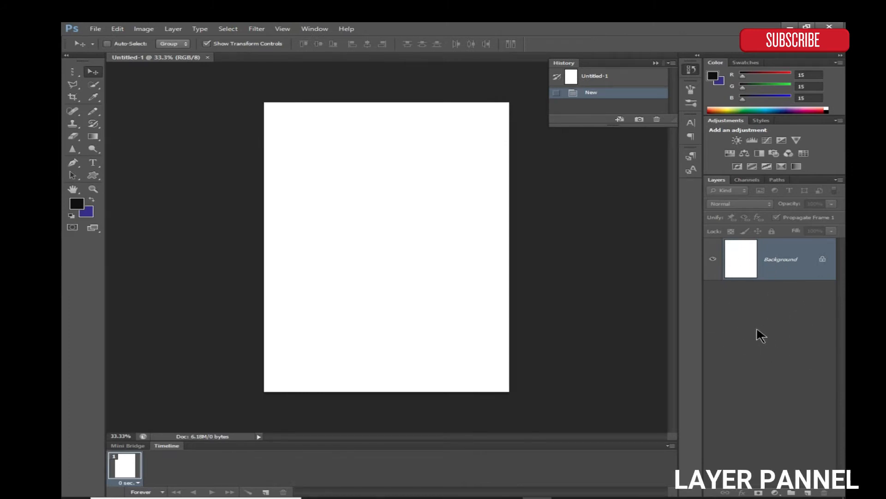
pyautogui.click(321, 30)
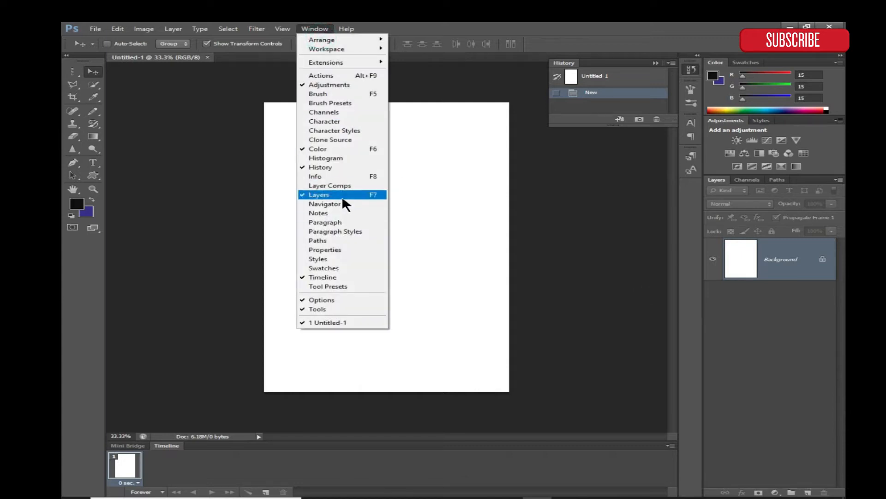
pyautogui.click(533, 229)
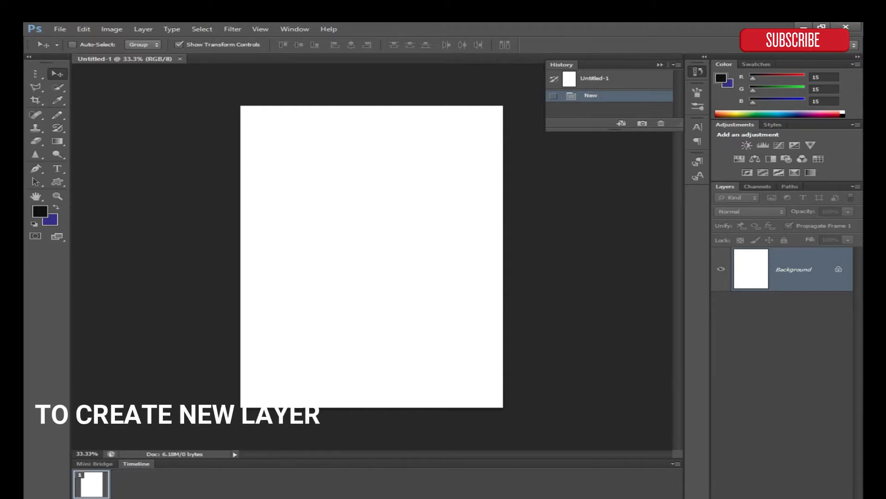
# Add a new layer and place the three-line text APPLE, ORANGE, PEAR on it near the page's upper left.
pyautogui.click(831, 498)
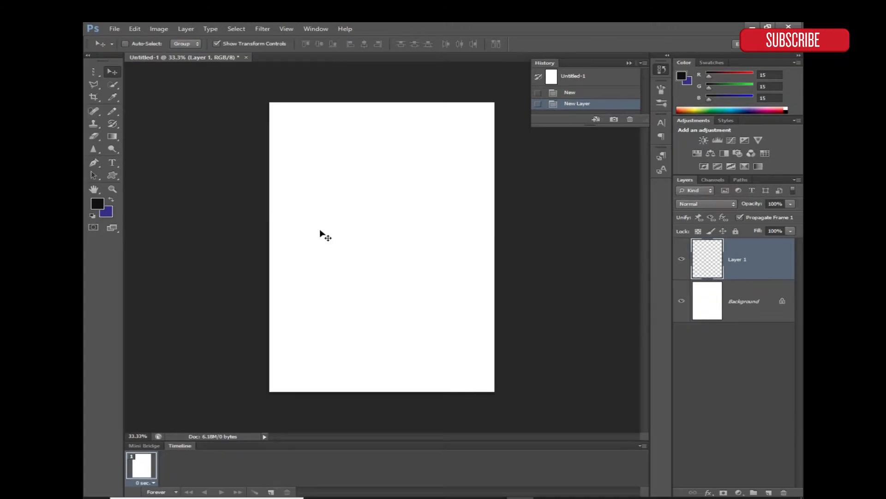
pyautogui.click(112, 162)
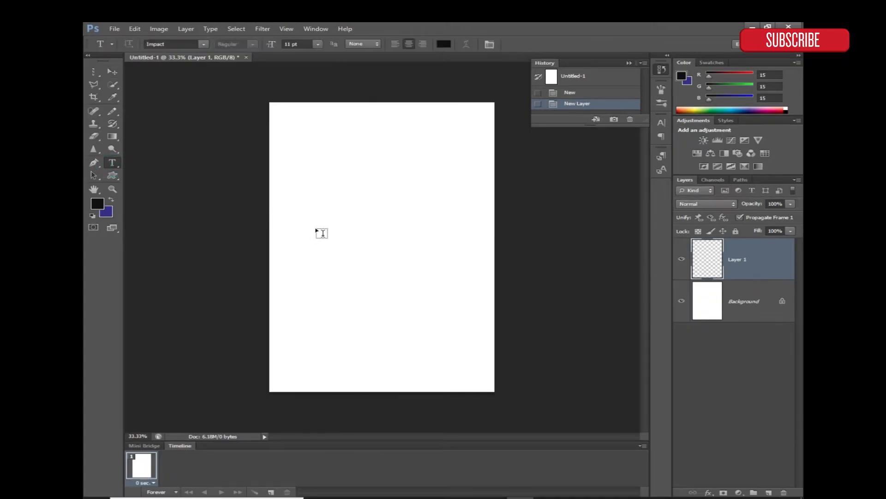
pyautogui.click(301, 177)
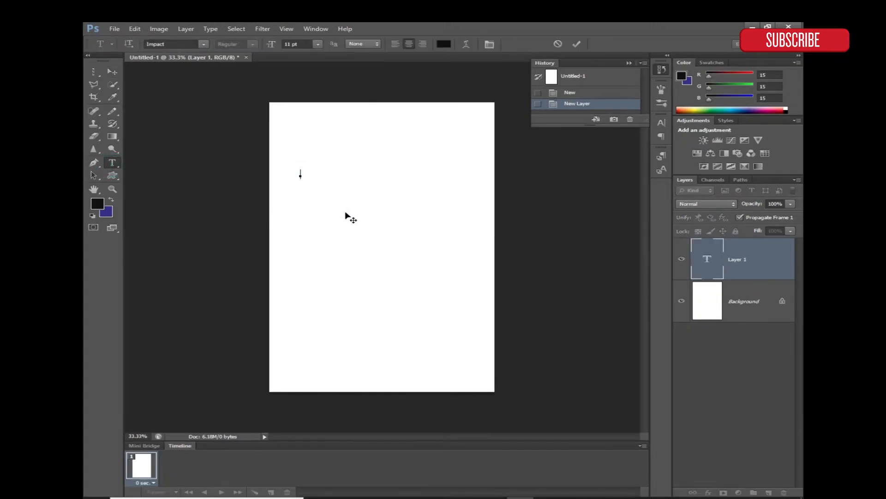
pyautogui.write('APPLE ')
pyautogui.write('ORANGER')
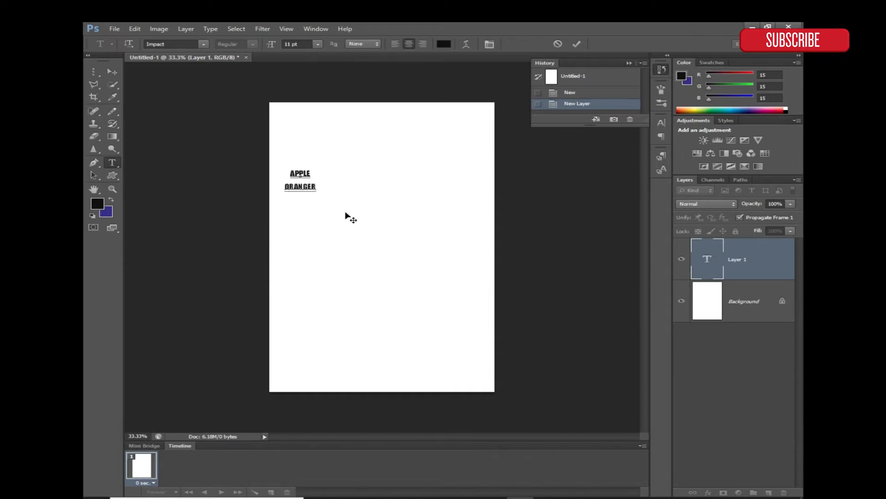
pyautogui.press('BackSpace')
pyautogui.write('PEARF')
pyautogui.press('BackSpace')
pyautogui.click(346, 217)
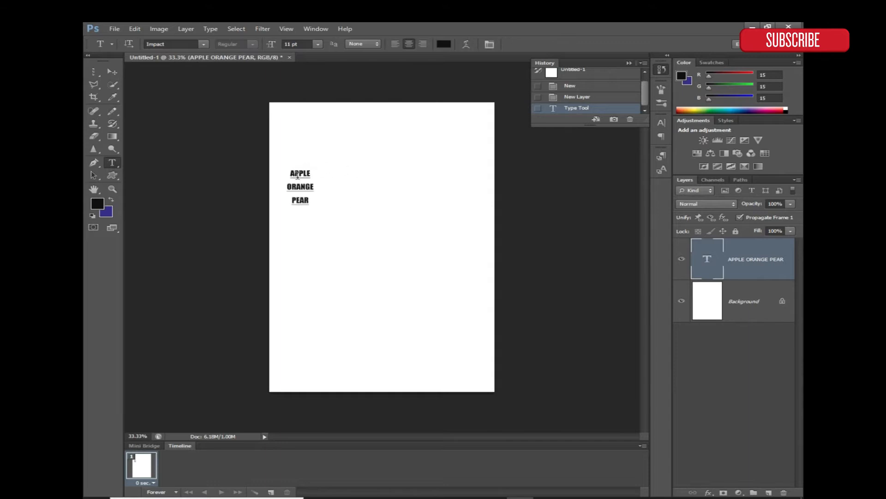
# Add three new empty layers above the three-line text layer.
pyautogui.click(769, 491)
pyautogui.click(769, 490)
pyautogui.click(769, 491)
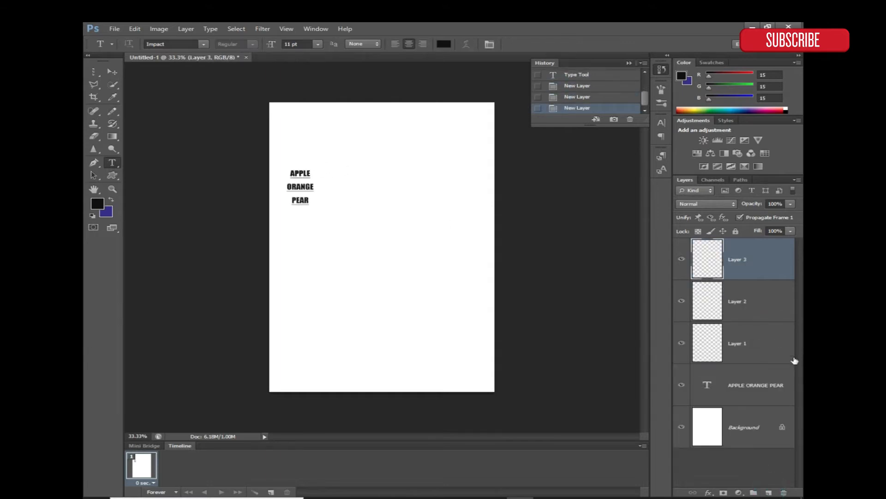
# Place the text APPLE on Layer 1, to the right of the three-line text block.
pyautogui.click(774, 343)
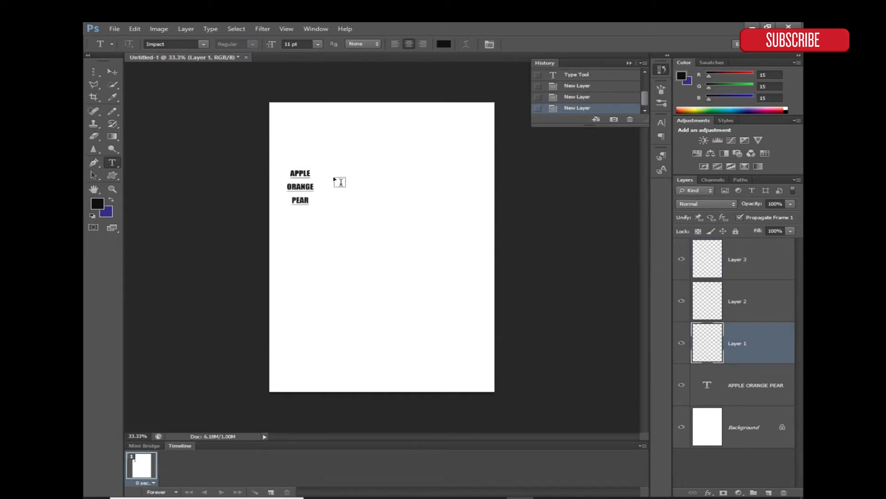
pyautogui.click(405, 169)
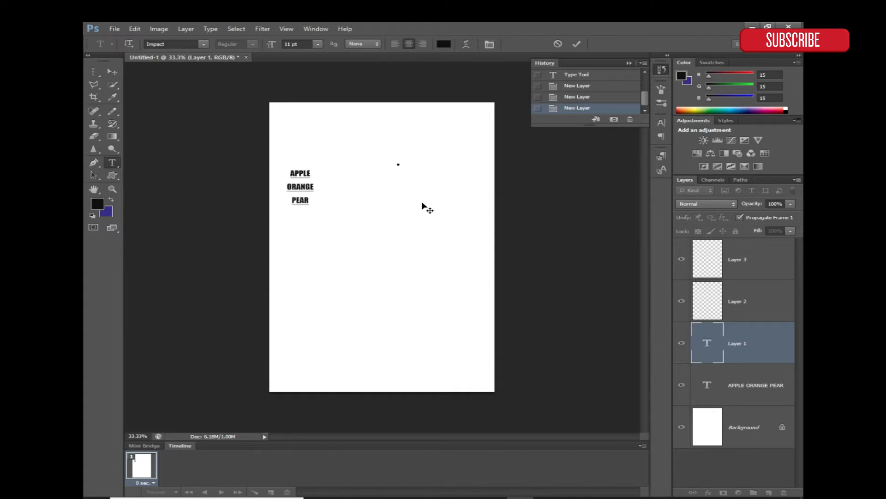
pyautogui.write('APPLE')
# Place the text ORANGE on Layer 2, just below the separate APPLE text.
pyautogui.click(771, 303)
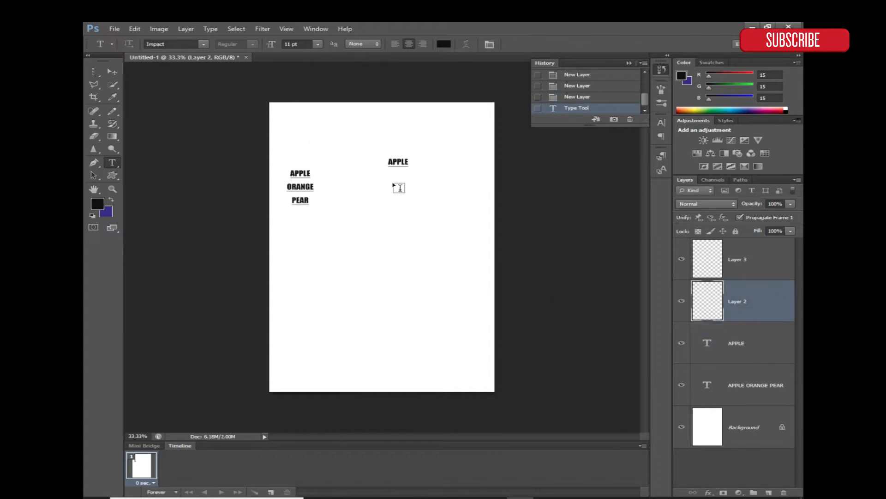
pyautogui.click(392, 177)
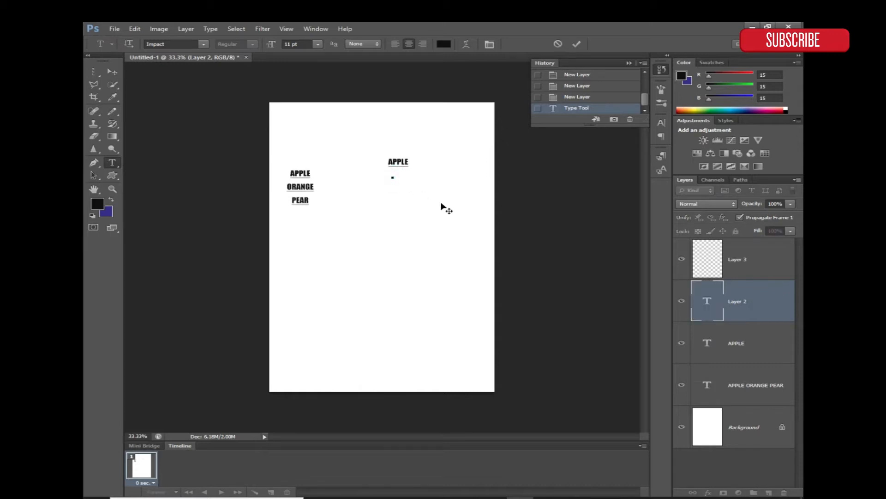
pyautogui.write('ORANGE')
# Place the text PEAR on Layer 3, below the separate ORANGE text.
pyautogui.click(768, 276)
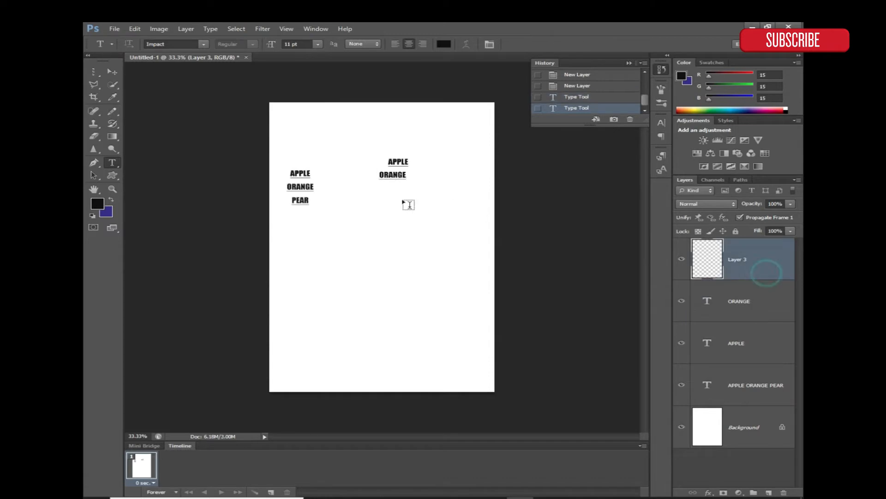
pyautogui.click(394, 194)
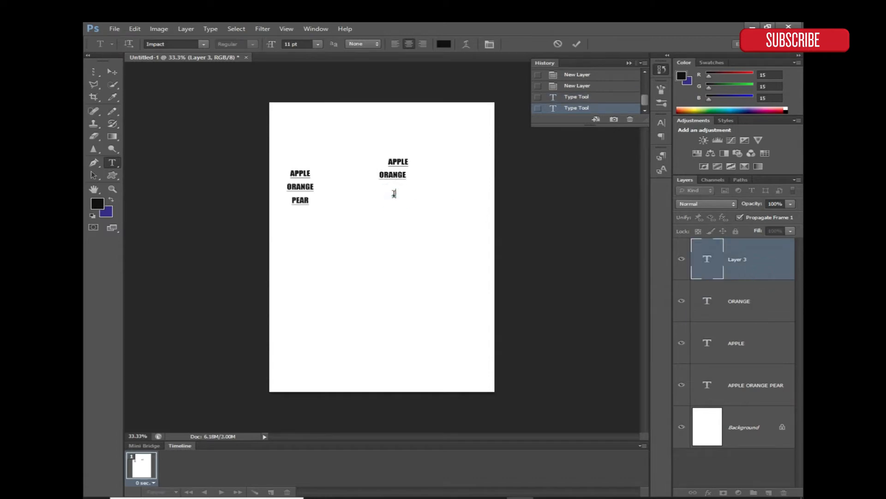
pyautogui.write('PEAR')
pyautogui.click(576, 43)
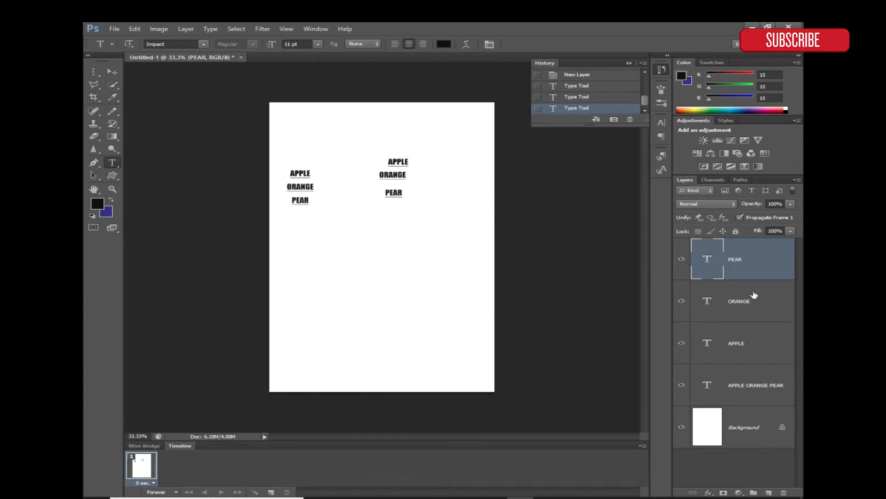
# Move the separate ORANGE text with the Move tool and scale it to about 155% width and 242% height.
pyautogui.click(755, 307)
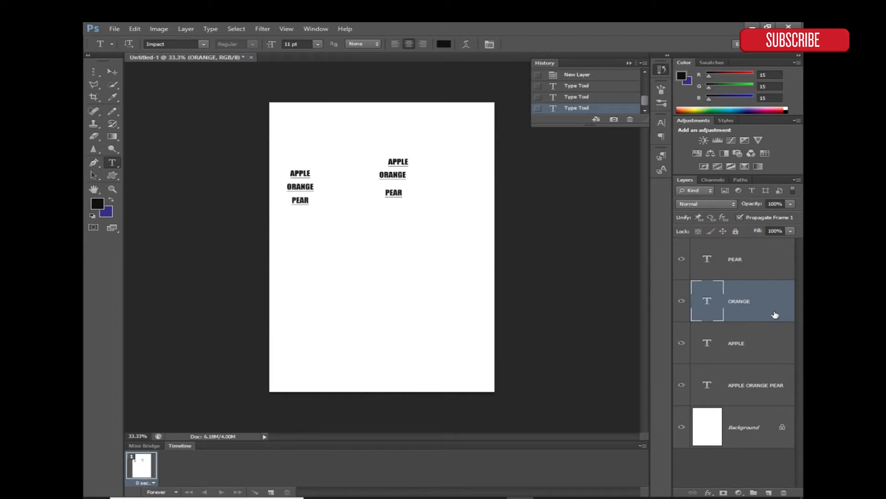
pyautogui.click(764, 263)
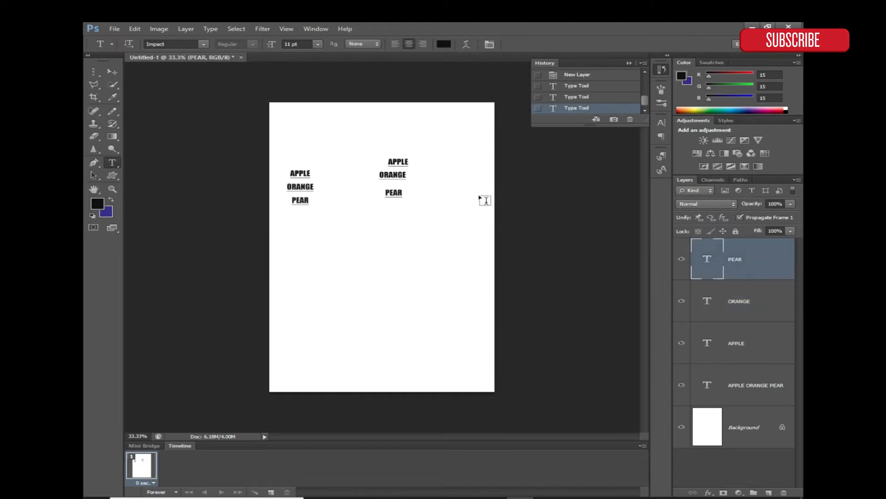
pyautogui.click(769, 303)
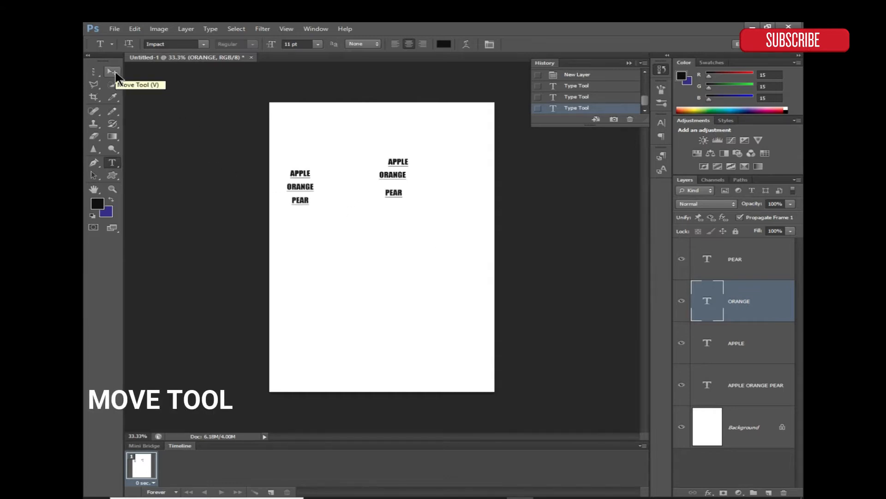
pyautogui.click(115, 73)
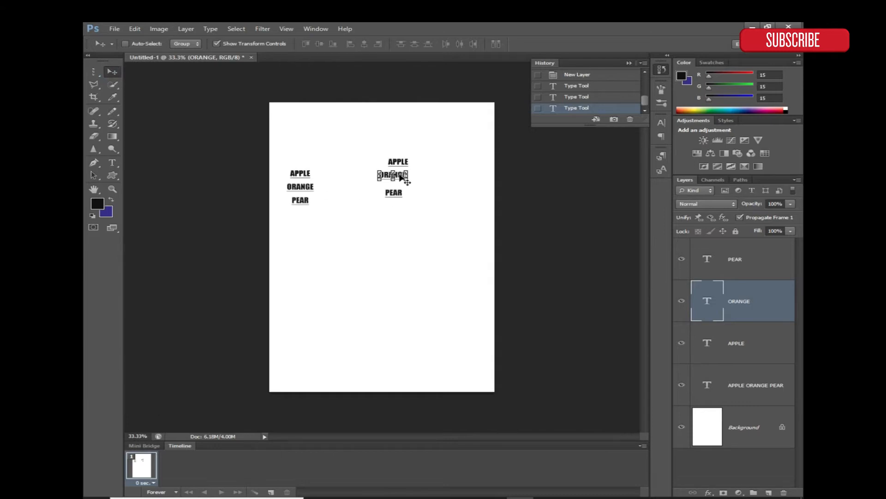
pyautogui.moveTo(400, 176); pyautogui.dragTo(397, 198)
pyautogui.click(410, 182)
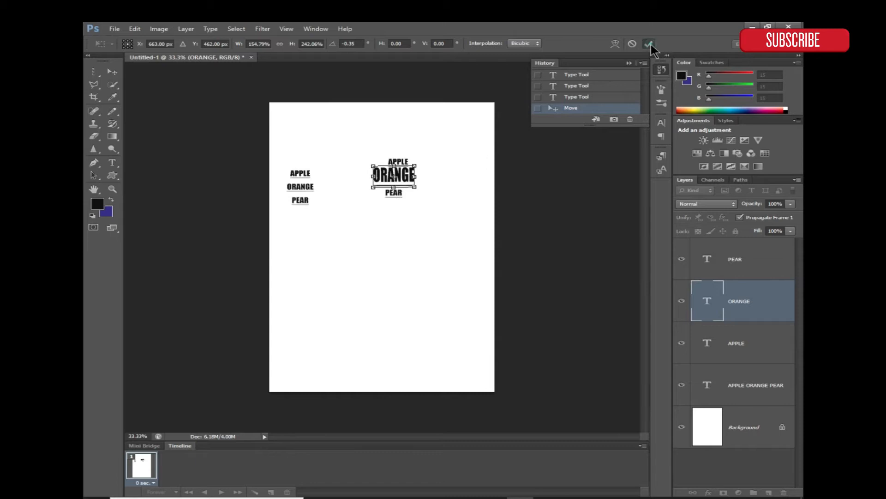
pyautogui.click(649, 43)
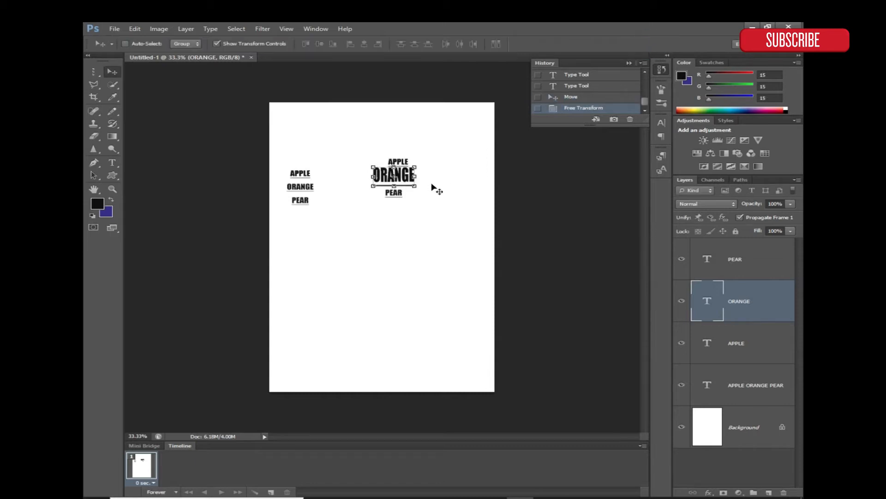
# Move the separate PEAR text down the page and scale it to about 246% width and 409% height.
pyautogui.click(769, 270)
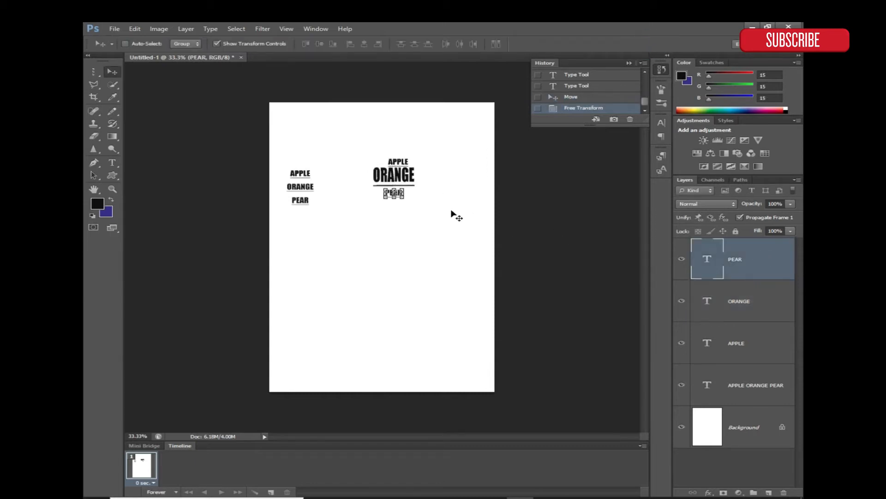
pyautogui.moveTo(404, 201); pyautogui.dragTo(412, 258)
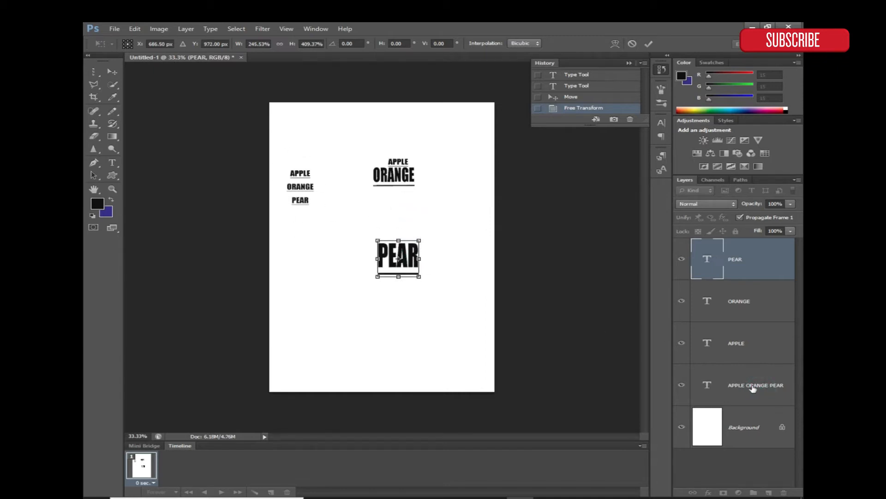
pyautogui.click(648, 44)
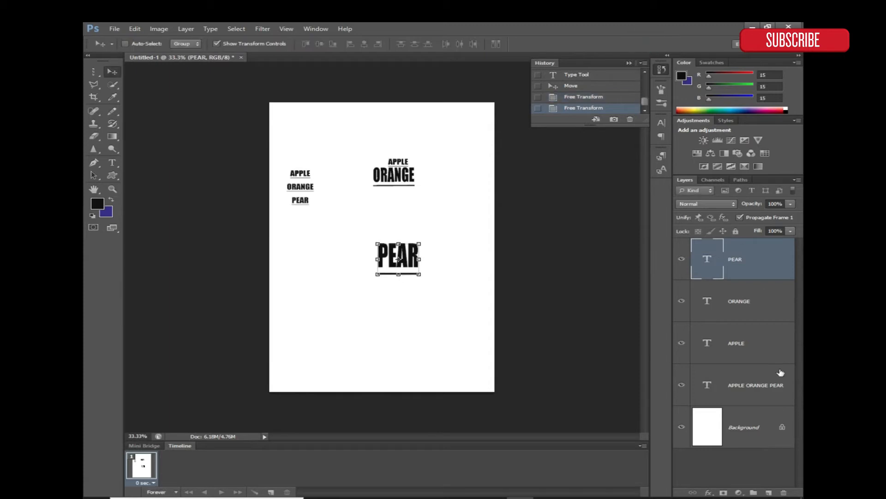
# Scale the three-line APPLE ORANGE PEAR text block to about 265% width and 249% height.
pyautogui.click(771, 397)
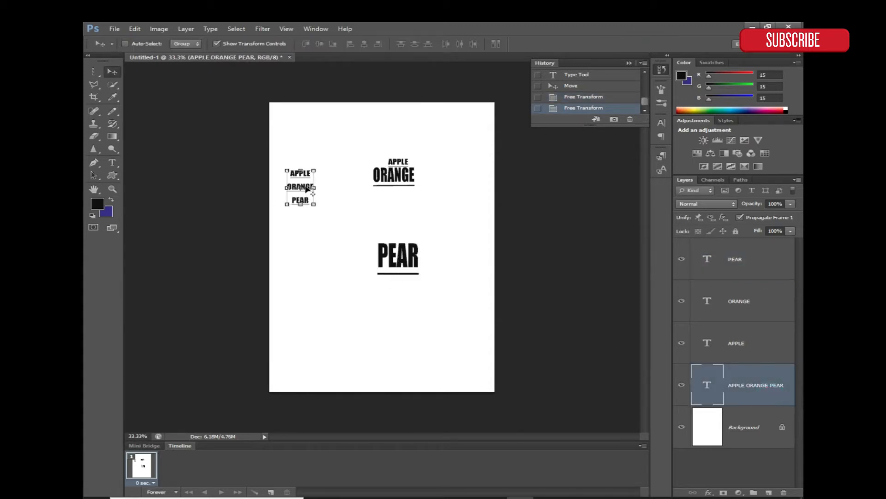
pyautogui.moveTo(313, 204); pyautogui.dragTo(358, 258)
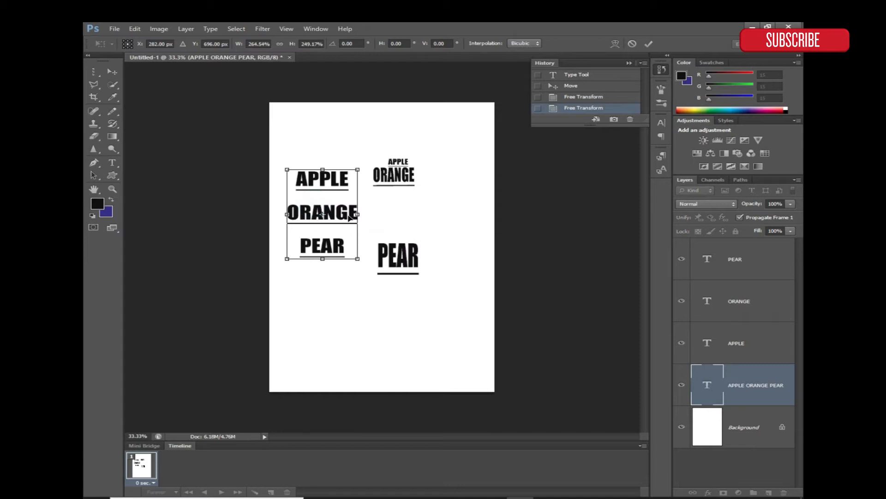
pyautogui.press('Return')
# Color only the word ORANGE in the three-line text block red, f40000.
pyautogui.click(112, 163)
pyautogui.moveTo(362, 213); pyautogui.dragTo(281, 212)
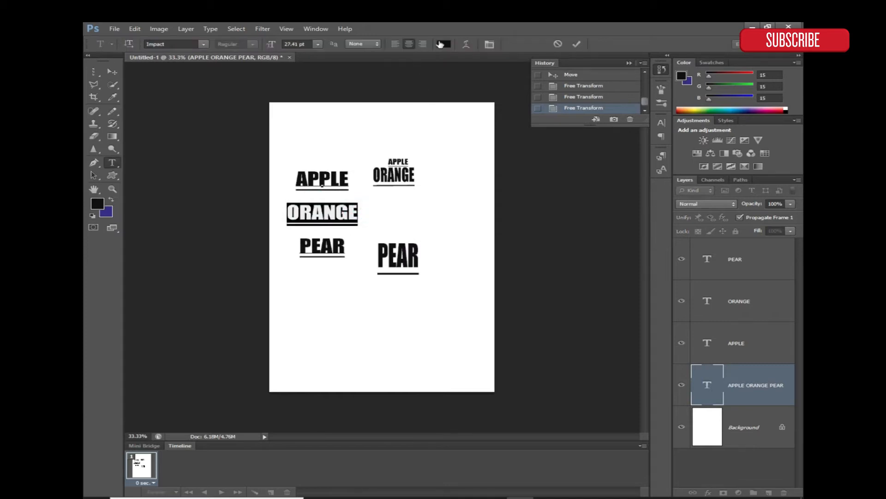
pyautogui.click(441, 45)
pyautogui.moveTo(337, 351); pyautogui.dragTo(369, 333)
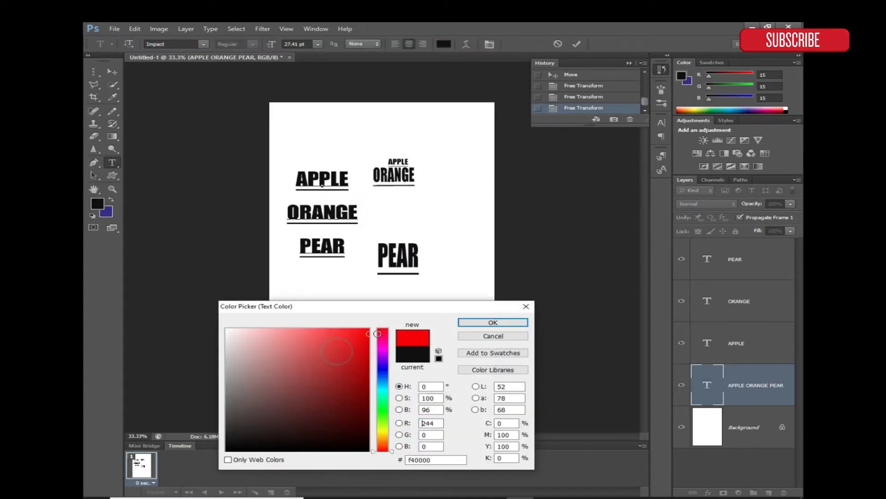
pyautogui.click(482, 322)
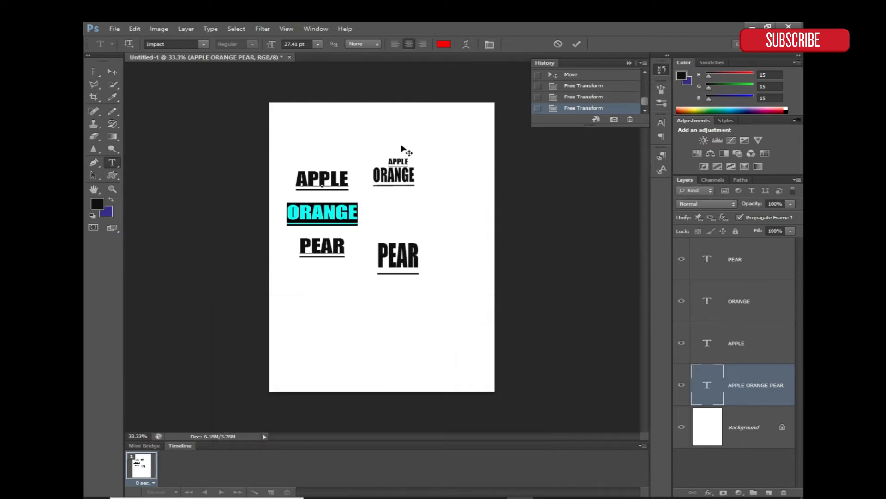
# Change the text color of the separate APPLE layer to dark red.
pyautogui.click(758, 333)
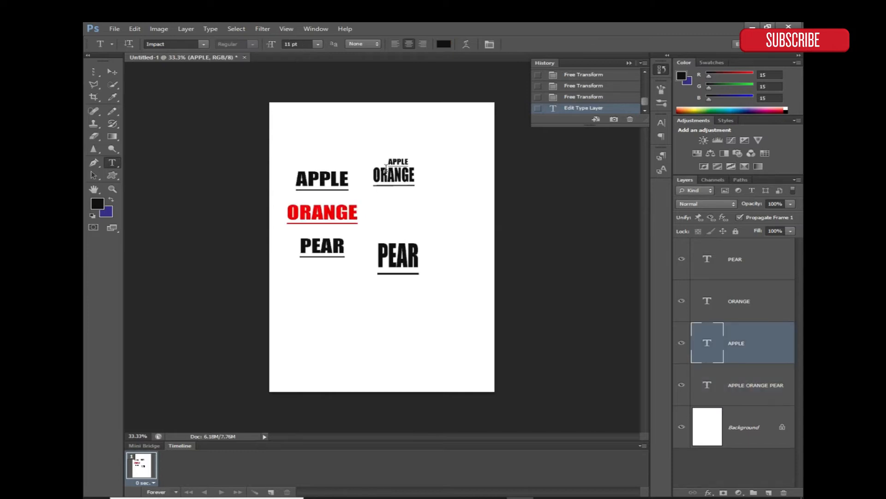
pyautogui.rightClick(765, 341)
pyautogui.click(559, 298)
pyautogui.click(444, 46)
pyautogui.moveTo(360, 335)
pyautogui.mouseDown()
pyautogui.moveTo(341, 362)
pyautogui.moveTo(354, 358)
pyautogui.moveTo(352, 347)
pyautogui.moveTo(345, 347)
pyautogui.moveTo(362, 388)
pyautogui.mouseUp()
pyautogui.click(493, 322)
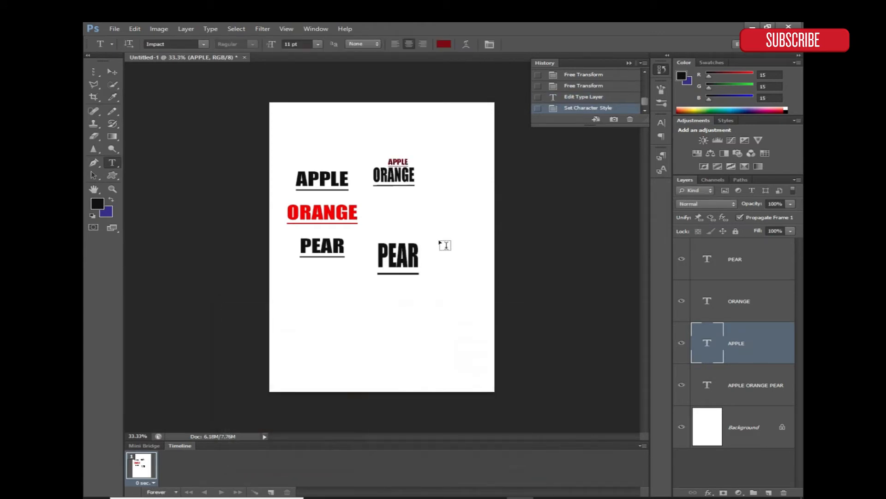
# Change the text color of the separate ORANGE layer to dark red, 601212.
pyautogui.click(764, 301)
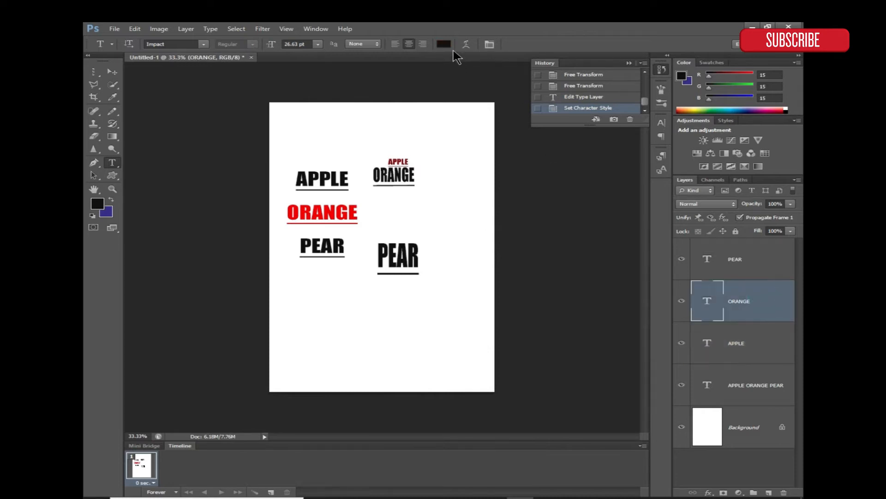
pyautogui.click(444, 44)
pyautogui.moveTo(364, 360)
pyautogui.mouseDown()
pyautogui.moveTo(327, 362)
pyautogui.moveTo(342, 419)
pyautogui.moveTo(343, 405)
pyautogui.mouseUp()
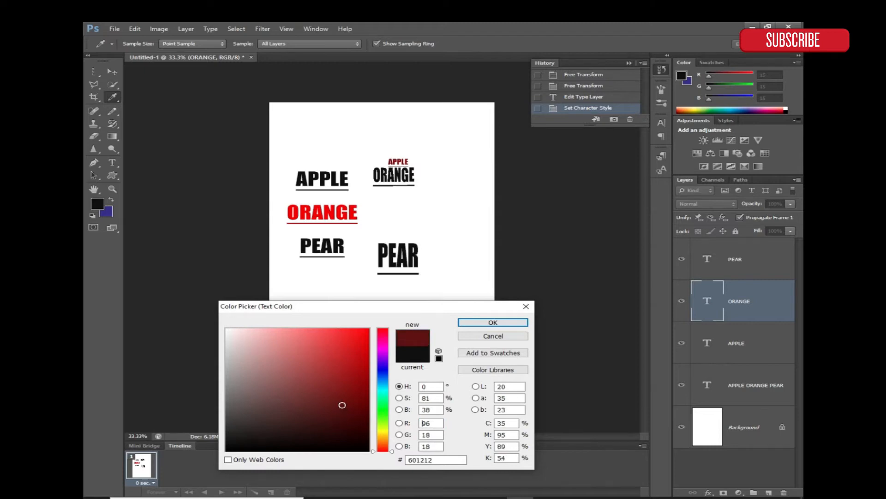
pyautogui.click(521, 322)
# Change the text color of the separate PEAR layer to very dark brown, 331b1b.
pyautogui.click(769, 347)
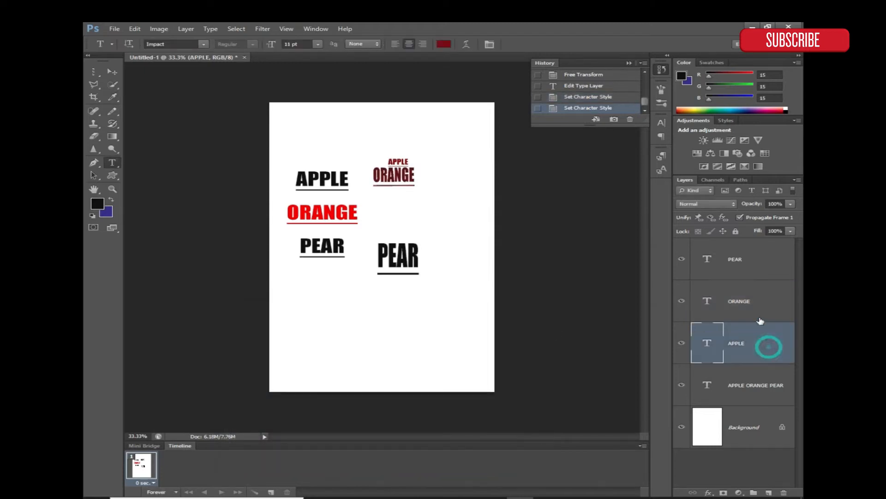
pyautogui.click(761, 266)
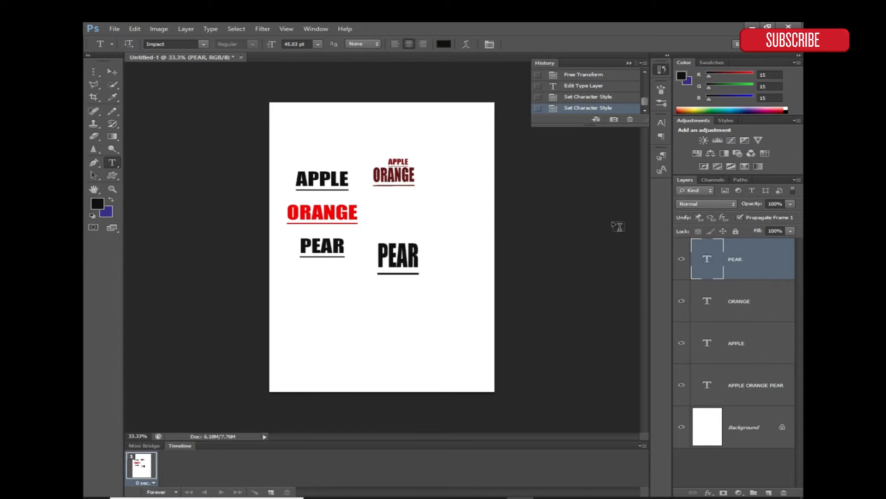
pyautogui.click(444, 43)
pyautogui.moveTo(341, 375)
pyautogui.mouseDown()
pyautogui.moveTo(242, 337)
pyautogui.moveTo(324, 383)
pyautogui.moveTo(292, 426)
pyautogui.mouseUp()
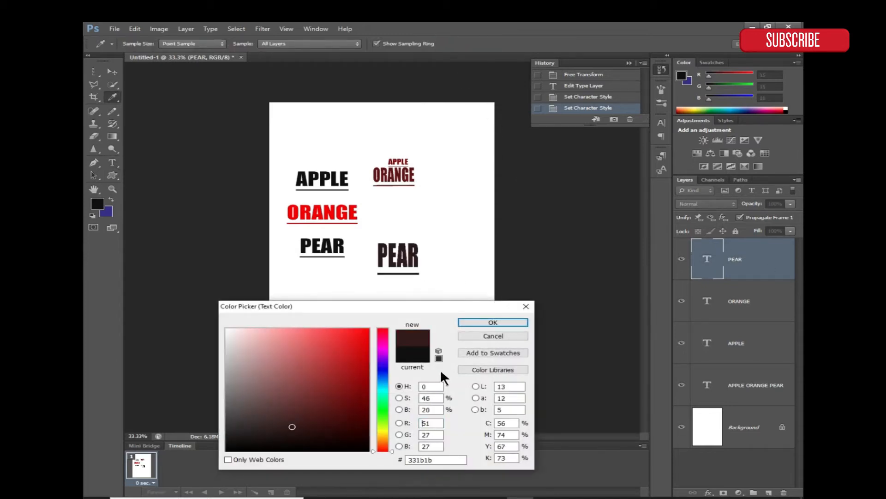
pyautogui.click(480, 320)
# Move the whole three-line APPLE ORANGE PEAR text block down the page beside the separate PEAR.
pyautogui.moveTo(348, 178); pyautogui.dragTo(327, 152)
pyautogui.click(578, 44)
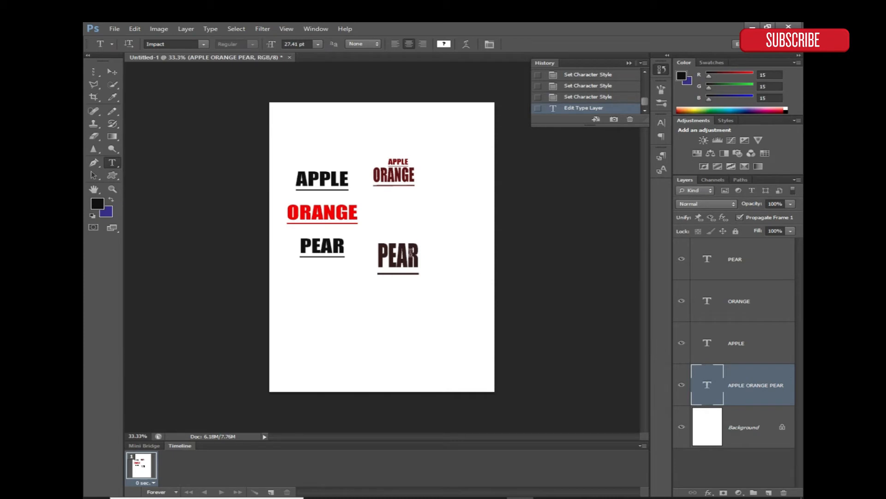
pyautogui.click(113, 71)
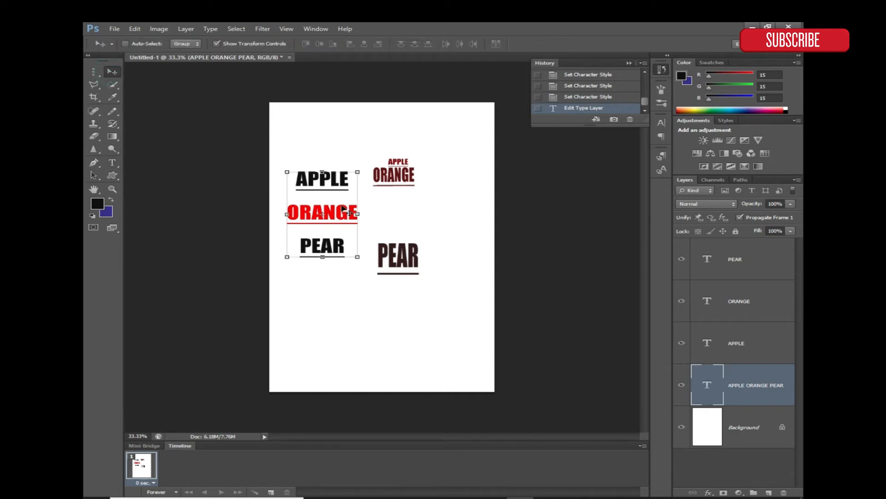
pyautogui.moveTo(344, 207); pyautogui.dragTo(351, 278)
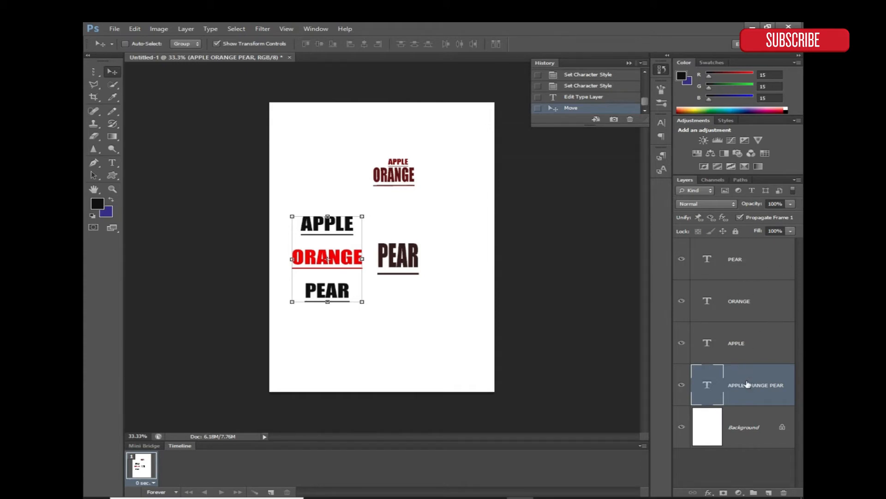
# Raise the APPLE ORANGE PEAR layer to the top of the layer stack and move its text back up the page.
pyautogui.moveTo(342, 276); pyautogui.dragTo(331, 235)
pyautogui.moveTo(748, 395); pyautogui.dragTo(747, 254)
pyautogui.moveTo(338, 258); pyautogui.dragTo(347, 229)
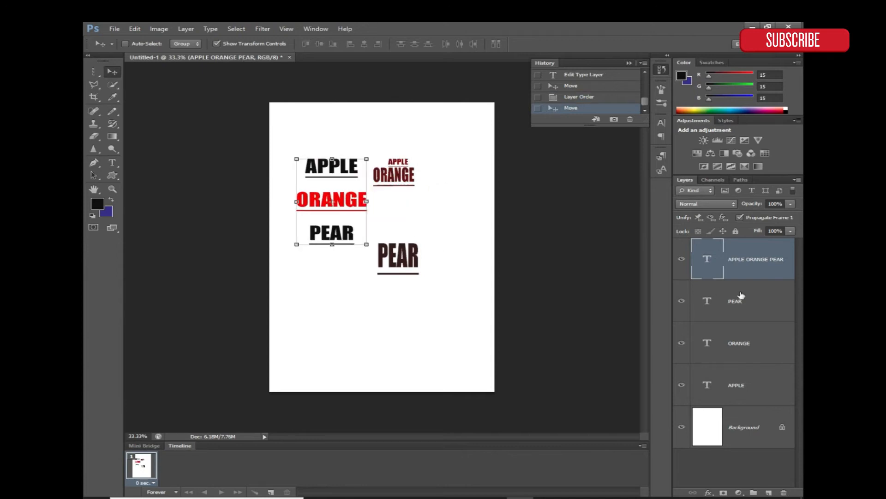
# Reorder the separate PEAR layer above APPLE ORANGE PEAR and reposition its text just below the separate ORANGE.
pyautogui.click(741, 294)
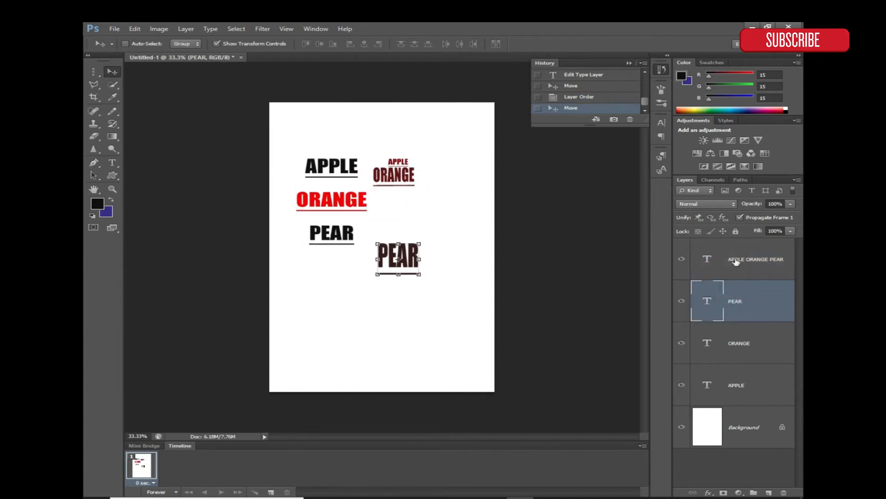
pyautogui.moveTo(762, 305); pyautogui.dragTo(704, 252)
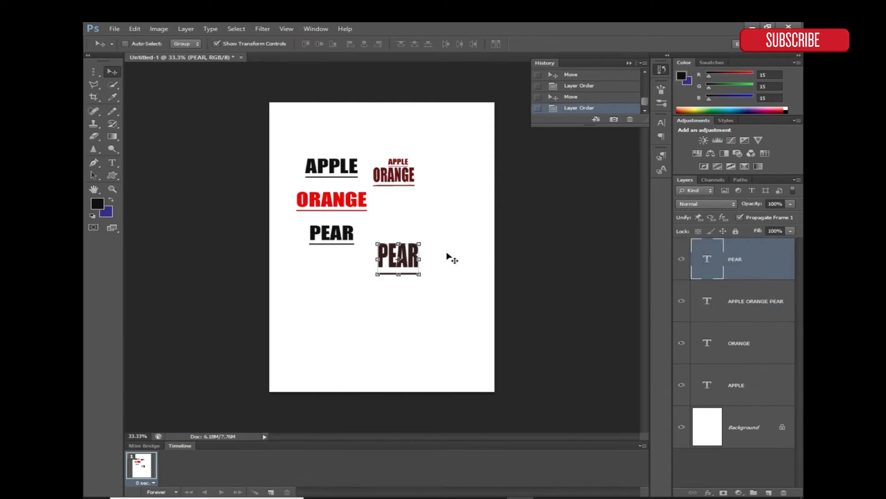
pyautogui.moveTo(414, 261); pyautogui.dragTo(426, 241)
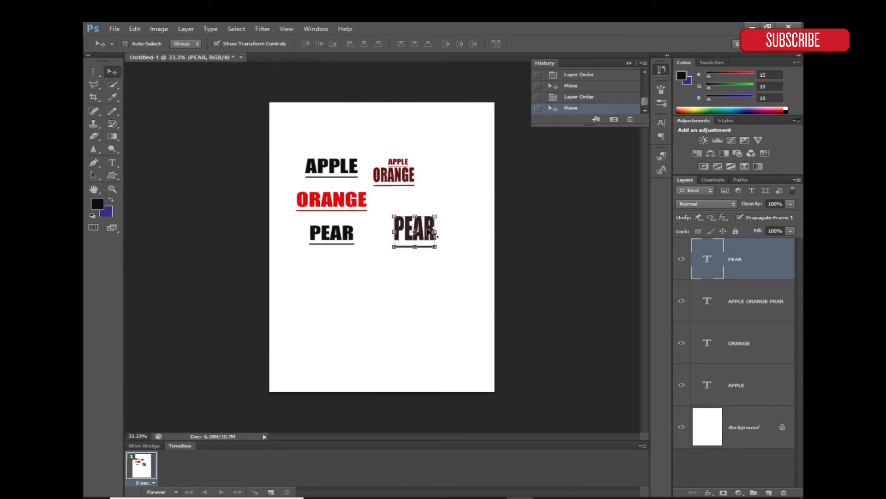
pyautogui.moveTo(432, 235); pyautogui.dragTo(432, 259)
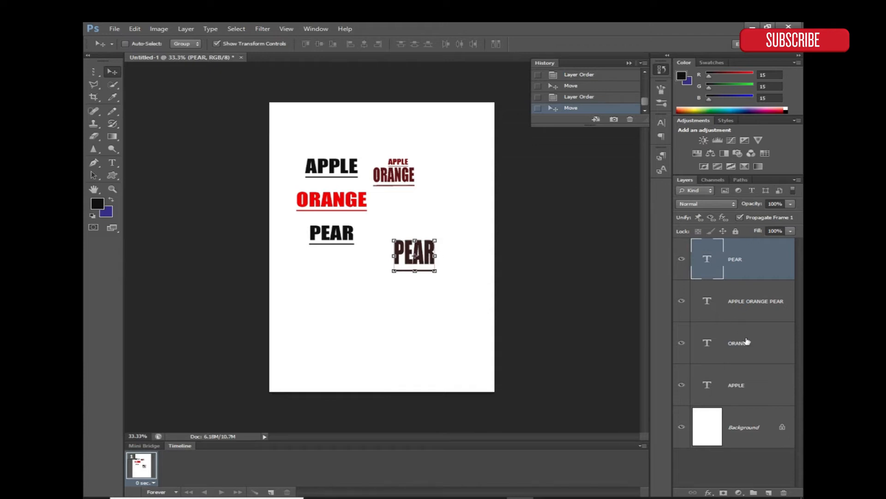
pyautogui.moveTo(434, 263); pyautogui.dragTo(428, 233)
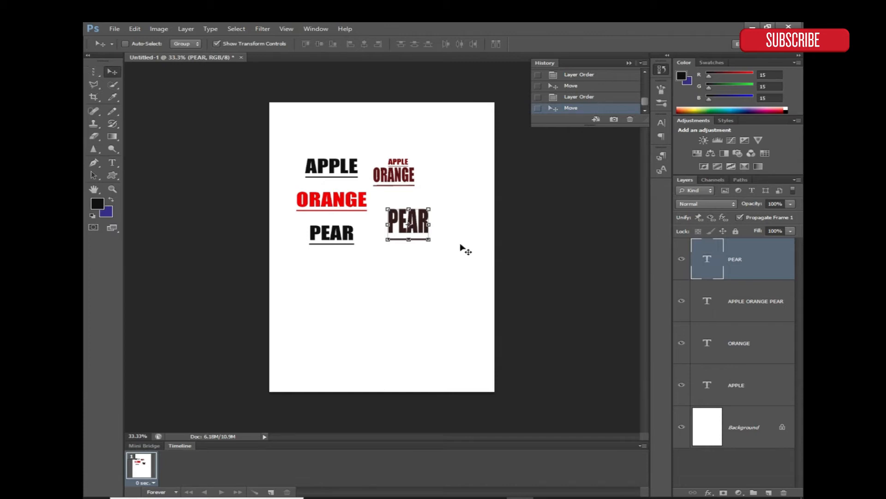
# Delete the APPLE ORANGE PEAR layer and move the remaining PEAR text to the top of the page.
pyautogui.click(737, 287)
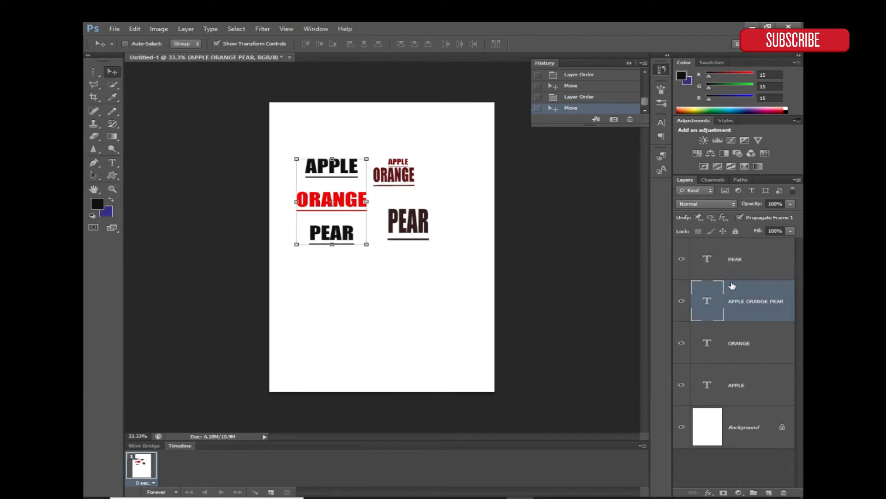
pyautogui.press('Delete')
pyautogui.moveTo(420, 219); pyautogui.dragTo(386, 134)
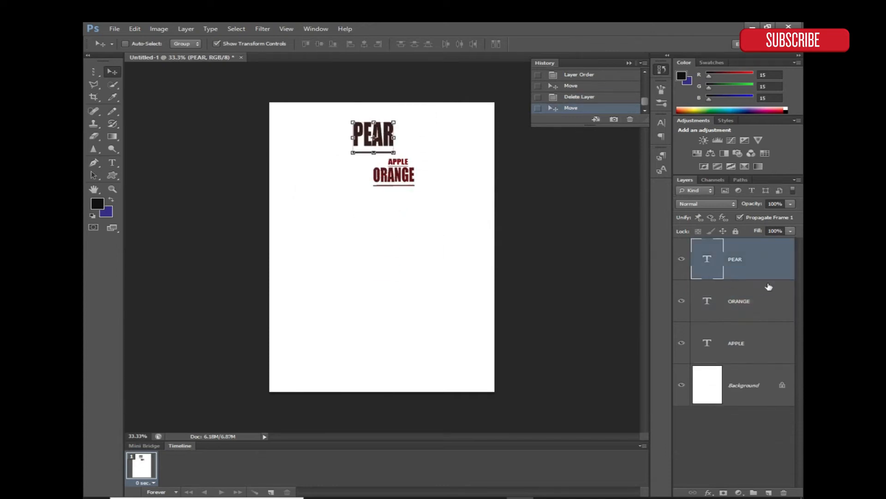
# Scale the ORANGE text to about 245% width and 397% height below PEAR.
pyautogui.click(772, 298)
pyautogui.moveTo(415, 186); pyautogui.dragTo(407, 234)
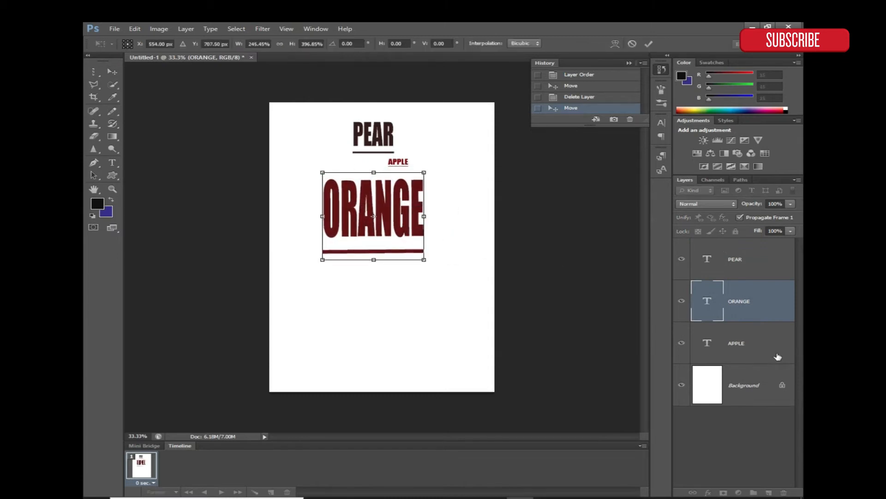
pyautogui.click(653, 41)
# Scale the APPLE text to about 779% width and 1216% height and place it below ORANGE near the page bottom.
pyautogui.click(768, 340)
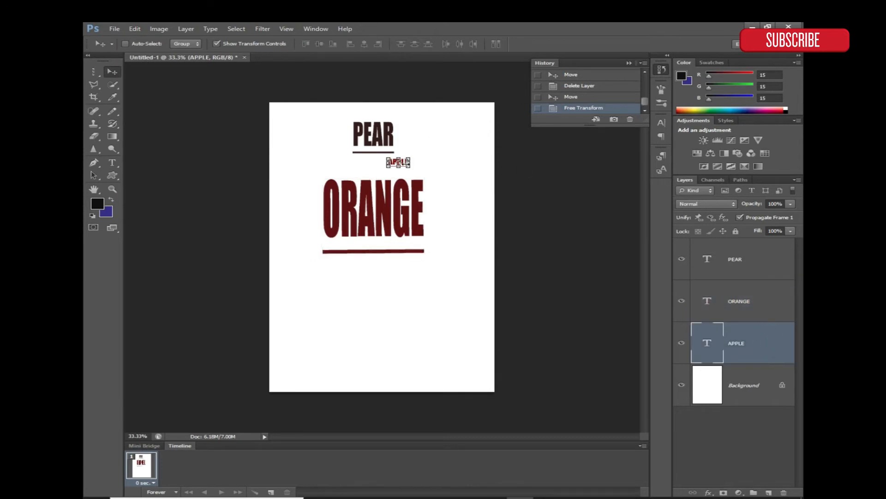
pyautogui.moveTo(408, 169); pyautogui.dragTo(544, 268)
pyautogui.moveTo(503, 226); pyautogui.dragTo(410, 364)
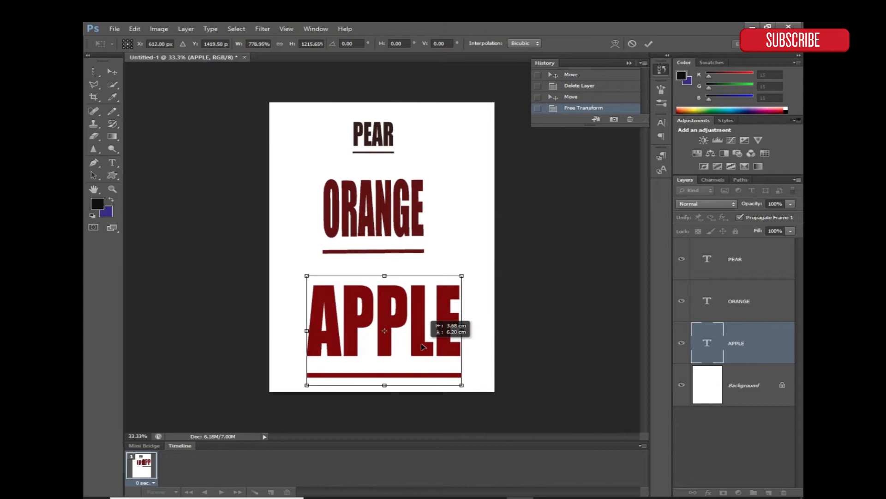
pyautogui.press('Return')
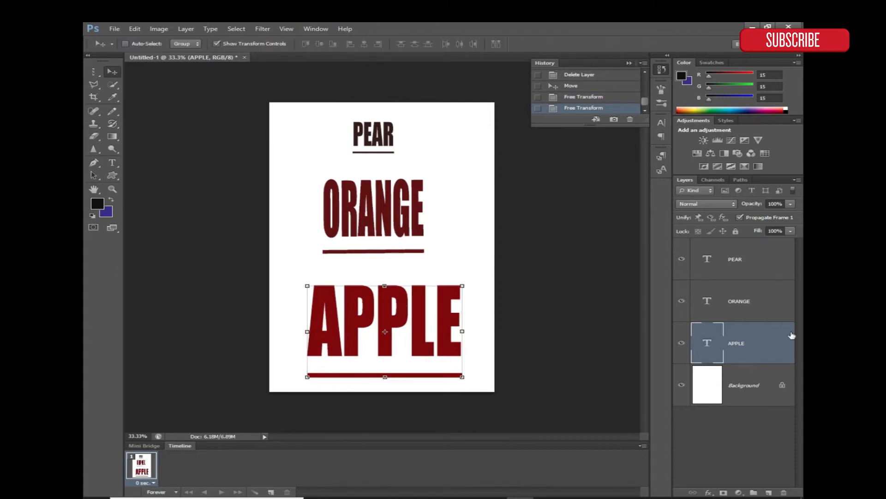
# Select the ORANGE layer directly from its text on the canvas and shift it slightly down and to the right.
pyautogui.click(758, 309)
pyautogui.click(757, 257)
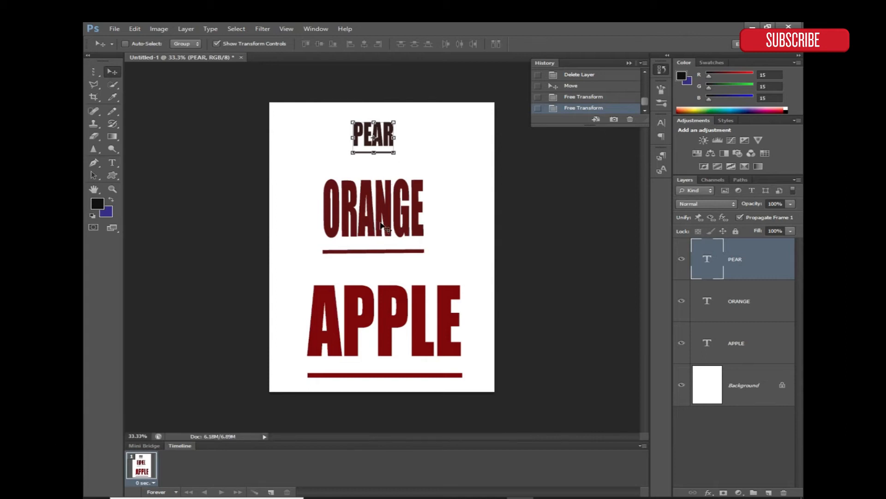
pyautogui.rightClick(381, 226)
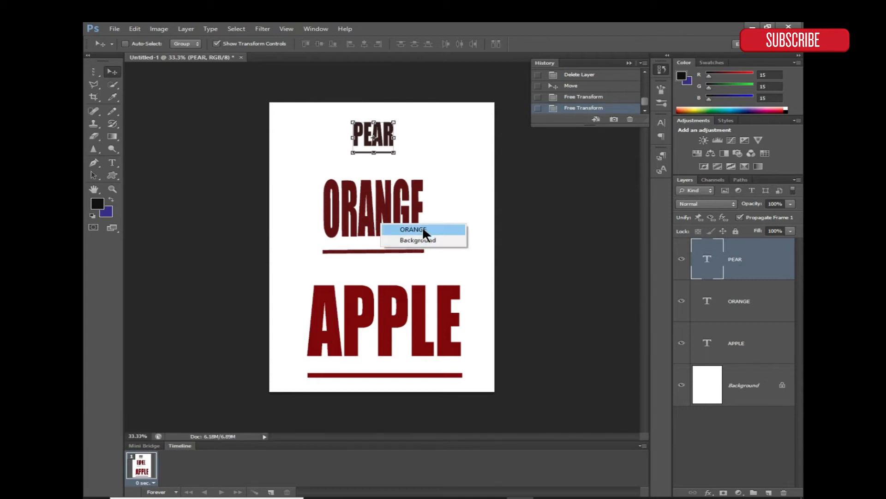
pyautogui.click(447, 229)
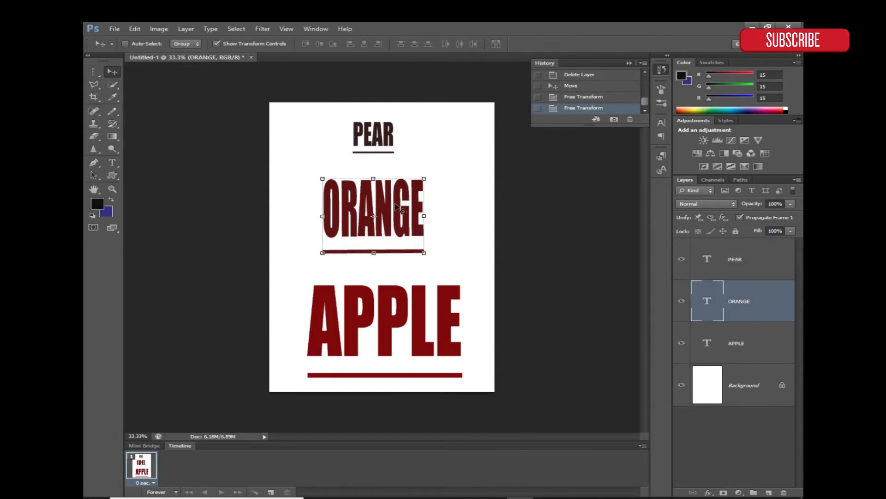
pyautogui.moveTo(402, 224)
pyautogui.mouseDown()
pyautogui.moveTo(402, 216)
pyautogui.moveTo(409, 233)
pyautogui.mouseUp()
# Select the PEAR layer directly from its text on the canvas and shift it slightly down and to the right.
pyautogui.rightClick(390, 144)
pyautogui.click(396, 147)
pyautogui.moveTo(391, 146); pyautogui.dragTo(397, 152)
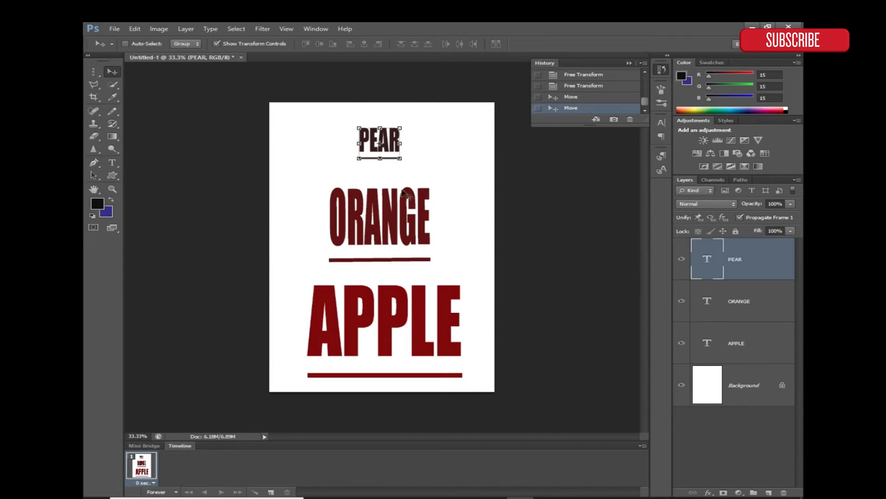
# Add a new empty layer above PEAR and hide the PEAR, ORANGE and APPLE layers.
pyautogui.click(681, 344)
pyautogui.click(681, 344)
pyautogui.click(769, 492)
pyautogui.press('m')
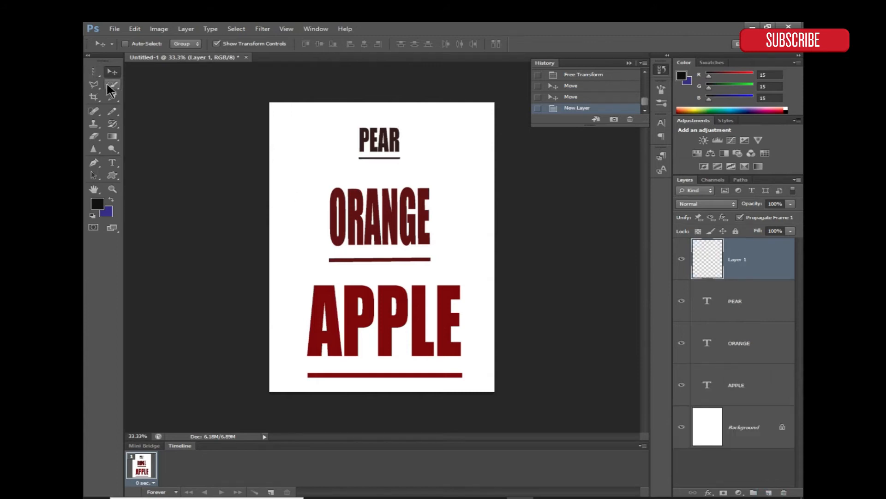
pyautogui.click(682, 300)
pyautogui.click(682, 343)
pyautogui.click(681, 384)
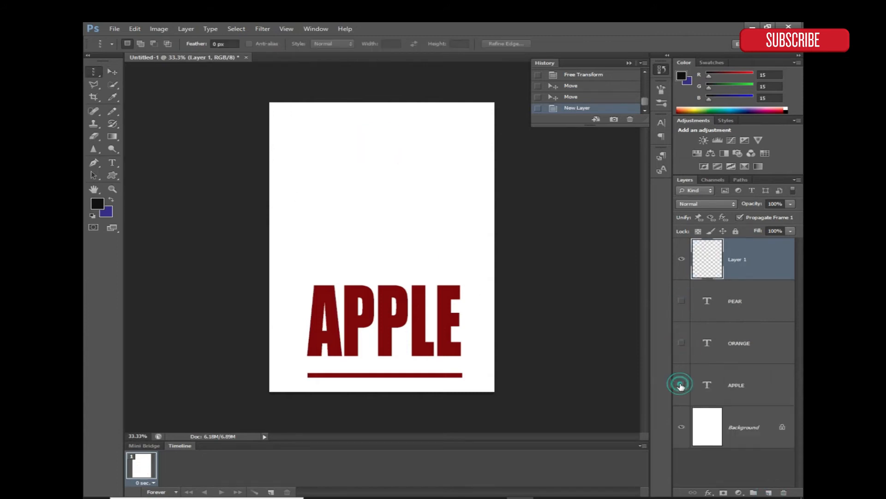
# Try the Rectangular Marquee tool by drawing two selections on the blank page, deselecting each one.
pyautogui.rightClick(93, 71)
pyautogui.click(138, 69)
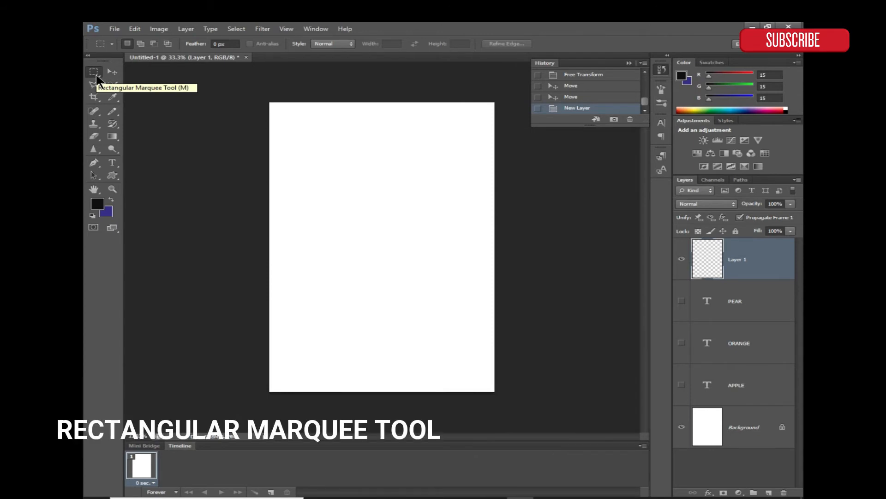
pyautogui.moveTo(306, 149); pyautogui.dragTo(443, 299)
pyautogui.click(347, 203)
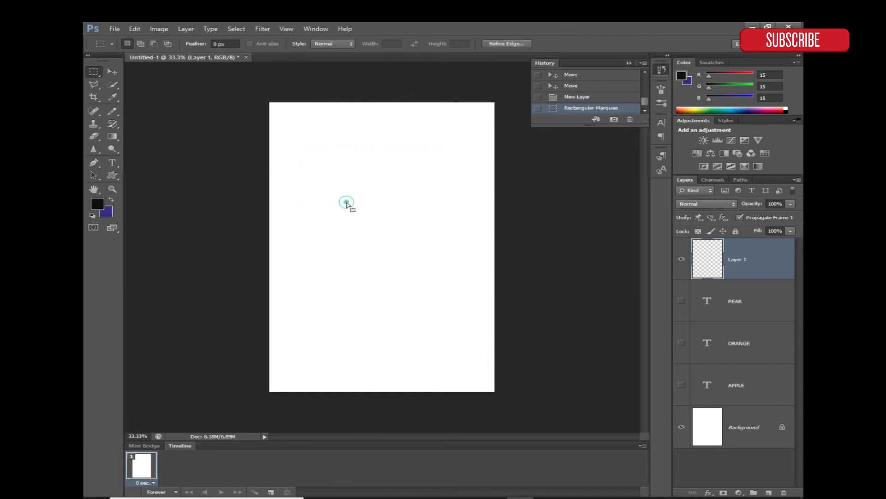
pyautogui.moveTo(330, 199); pyautogui.dragTo(449, 309)
pyautogui.click(293, 174)
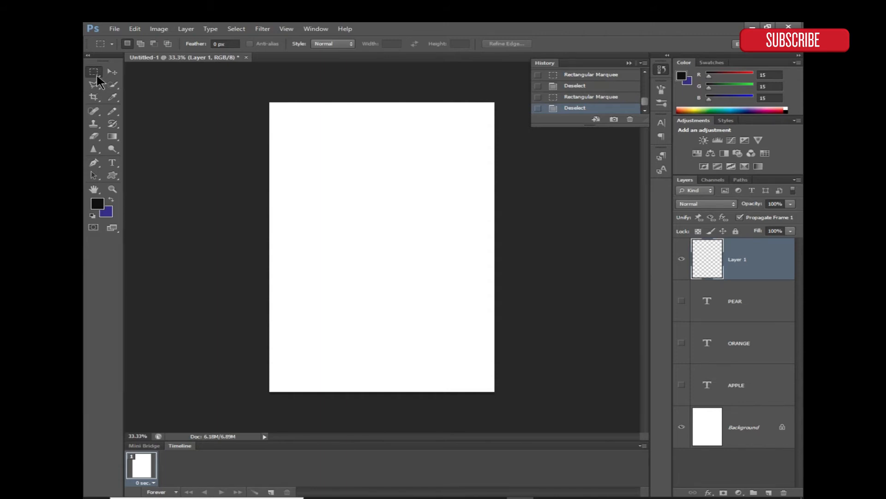
# Try the Elliptical Marquee tool by drawing an oval selection in the page's upper half, and deselect it.
pyautogui.rightClick(97, 76)
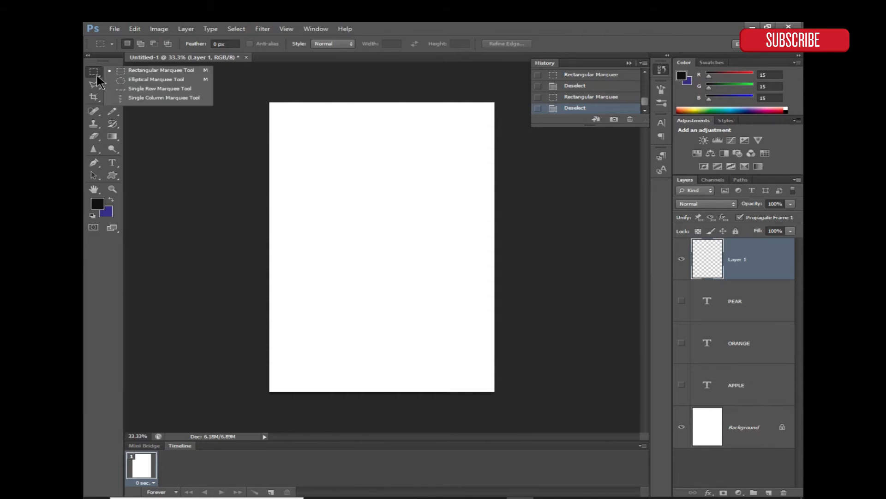
pyautogui.click(133, 81)
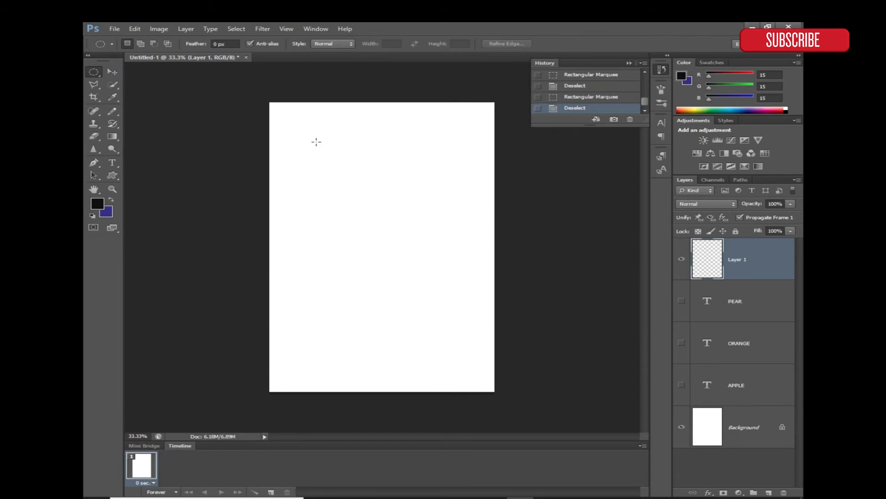
pyautogui.moveTo(311, 145); pyautogui.dragTo(439, 285)
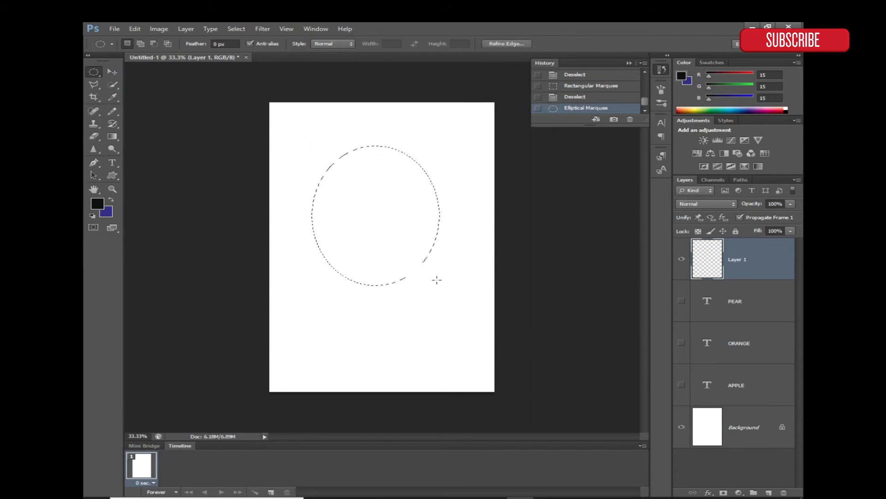
pyautogui.click(368, 211)
# Draw a nearly square rectangular selection around the middle of the page and fill it with the near-black foreground color.
pyautogui.rightClick(96, 73)
pyautogui.click(157, 70)
pyautogui.moveTo(322, 167); pyautogui.dragTo(448, 301)
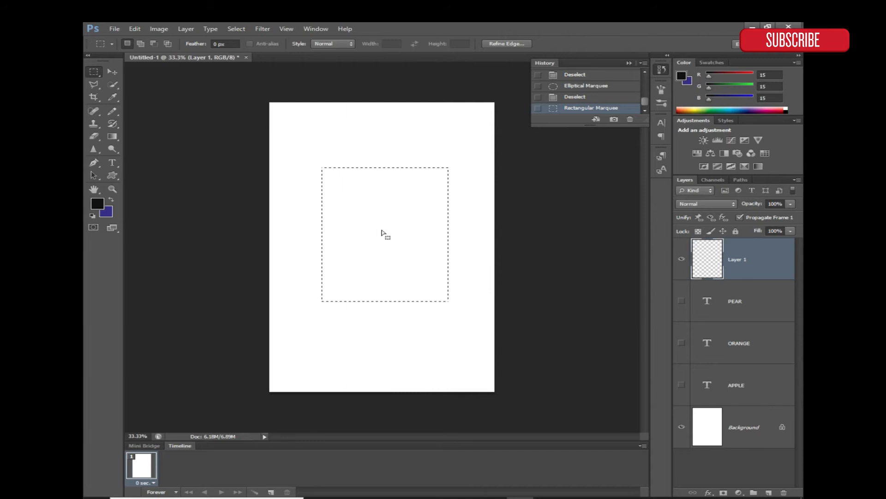
pyautogui.click(97, 203)
pyautogui.click(526, 306)
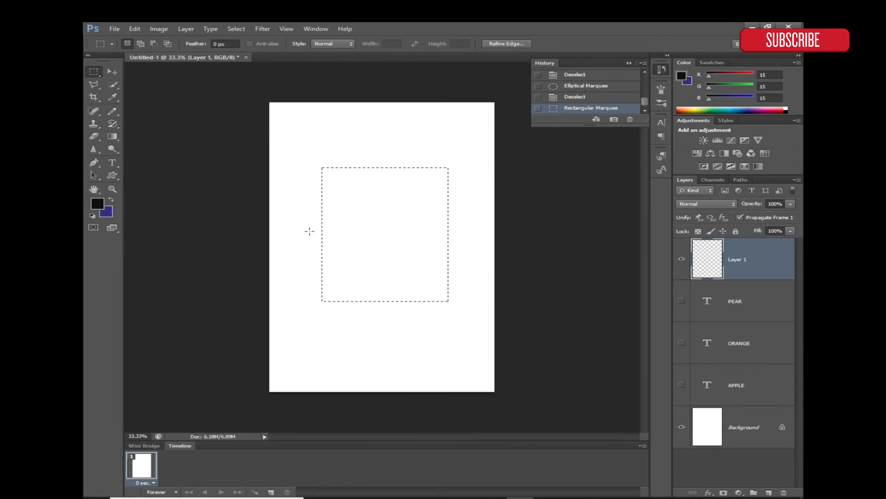
pyautogui.hotkey('alt', 'BackSpace')
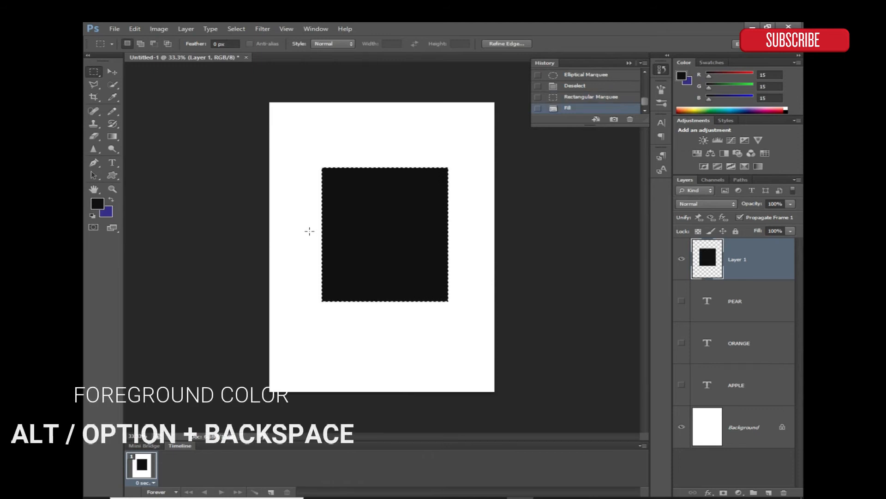
# Undo the near-black fill and fill the square selection with a light pink foreground color (RGB 247, 152, 246).
pyautogui.hotkey('ctrl', 'z')
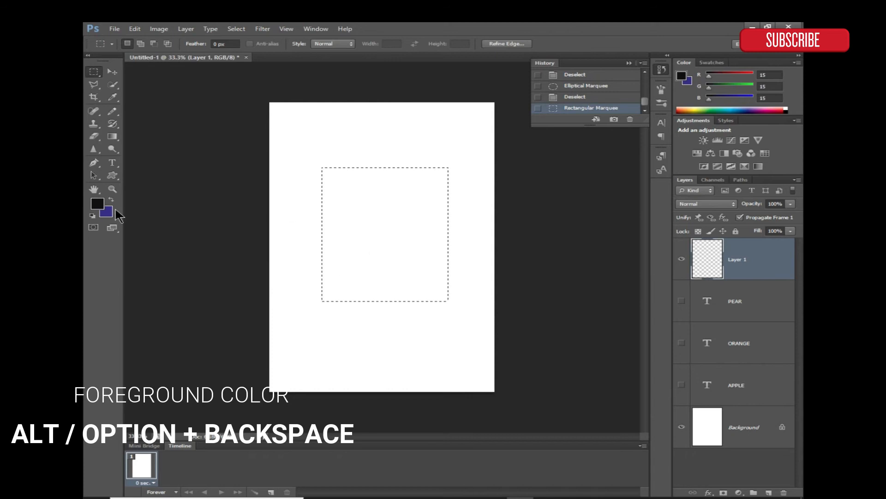
pyautogui.click(99, 204)
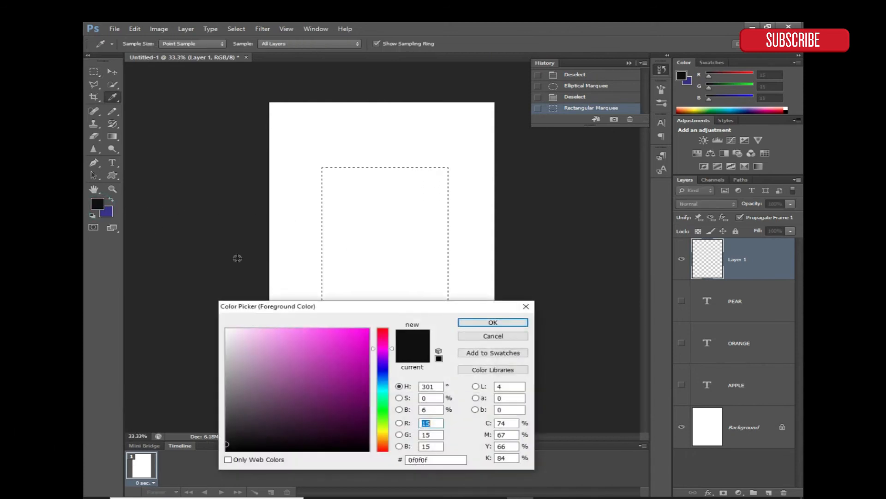
pyautogui.moveTo(310, 364)
pyautogui.mouseDown()
pyautogui.moveTo(342, 348)
pyautogui.moveTo(347, 380)
pyautogui.moveTo(282, 334)
pyautogui.mouseUp()
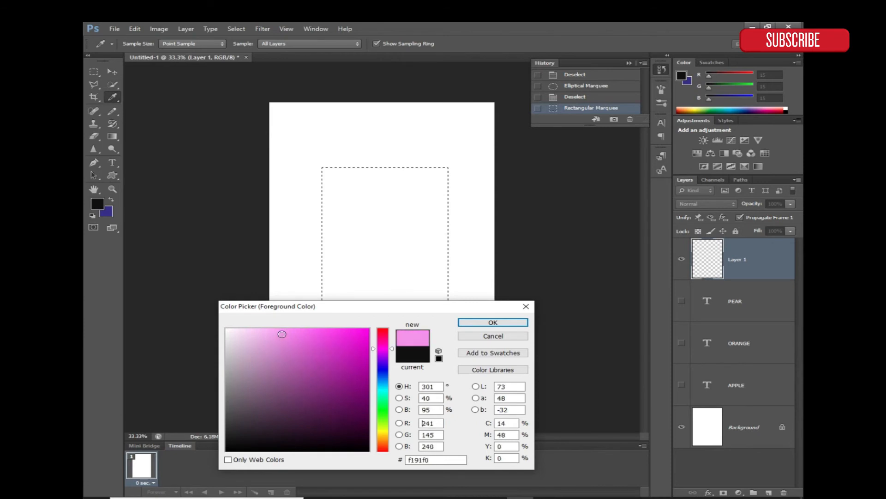
pyautogui.press('Return')
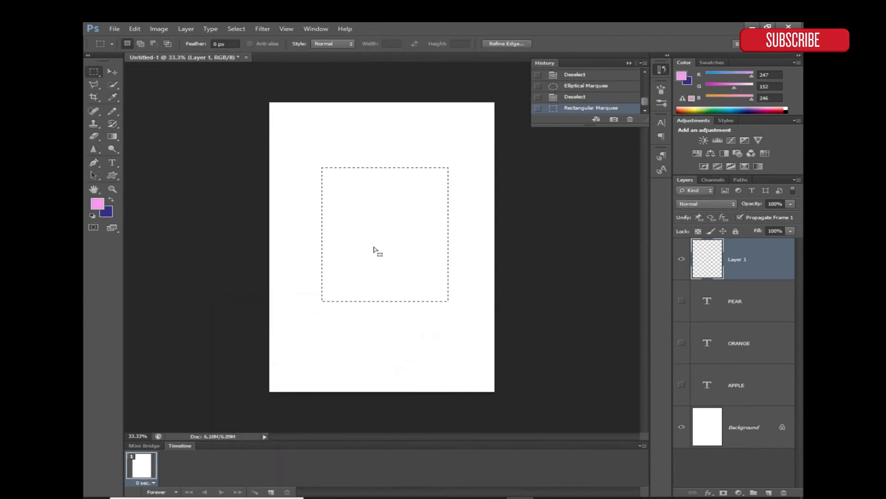
pyautogui.hotkey('alt', 'BackSpace')
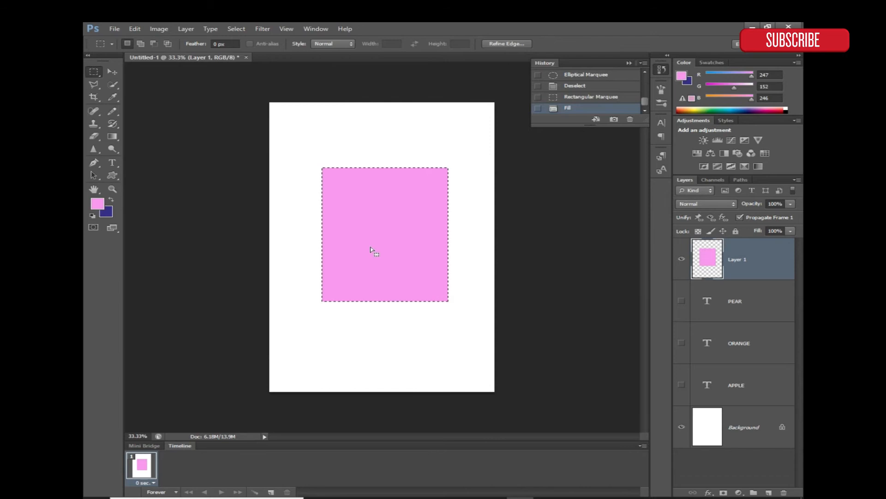
# Add a new layer above the pink square and draw a large elliptical selection overlapping the square's upper-left corner.
pyautogui.rightClick(93, 71)
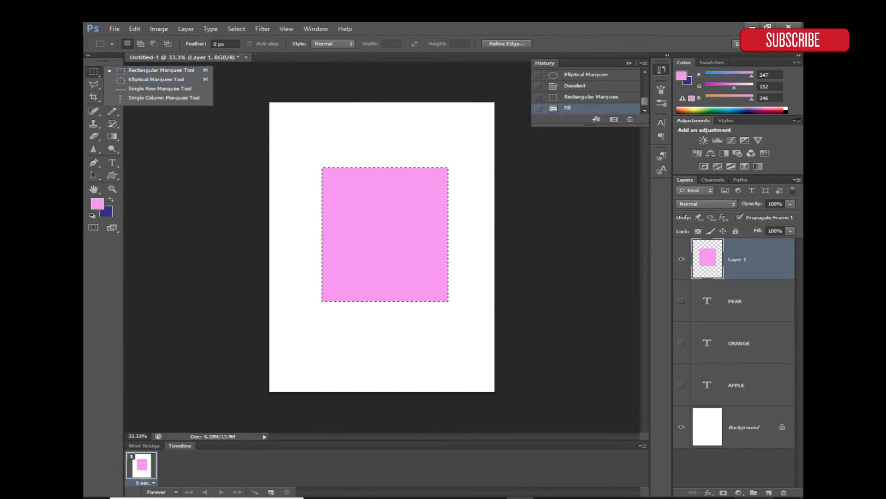
pyautogui.click(769, 492)
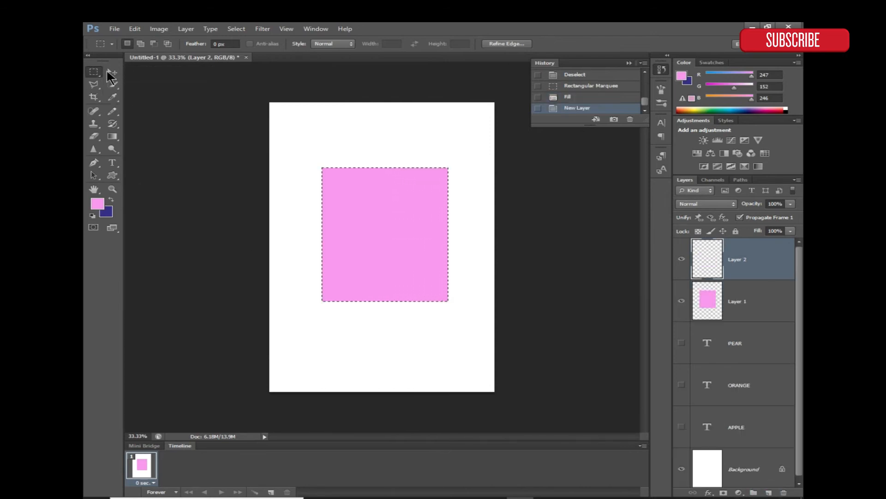
pyautogui.click(134, 79)
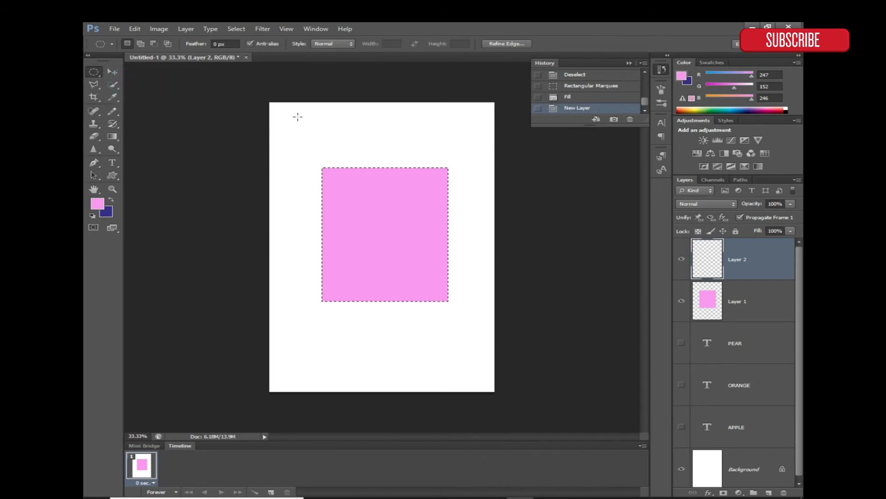
pyautogui.moveTo(274, 105); pyautogui.dragTo(379, 224)
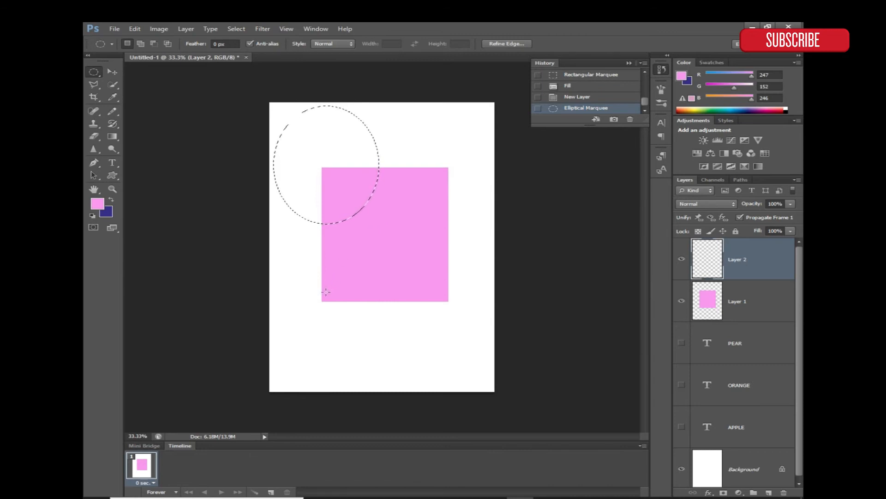
# Set the foreground color to light blue (c4d3fd) and fill the elliptical selection with it.
pyautogui.click(97, 204)
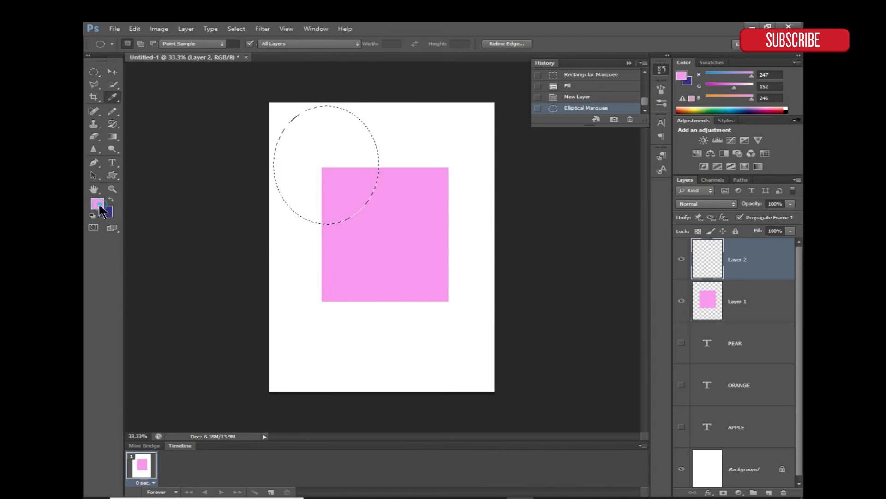
pyautogui.click(383, 374)
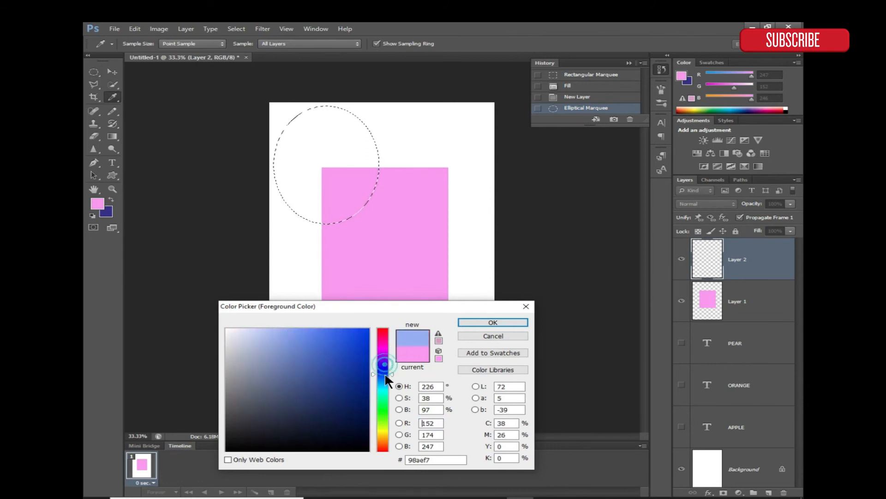
pyautogui.click(258, 329)
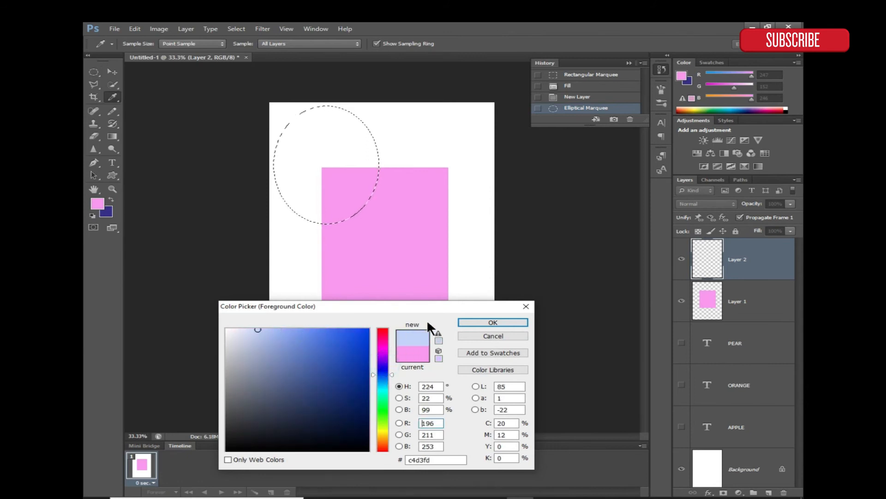
pyautogui.click(467, 322)
pyautogui.hotkey('alt', 'BackSpace')
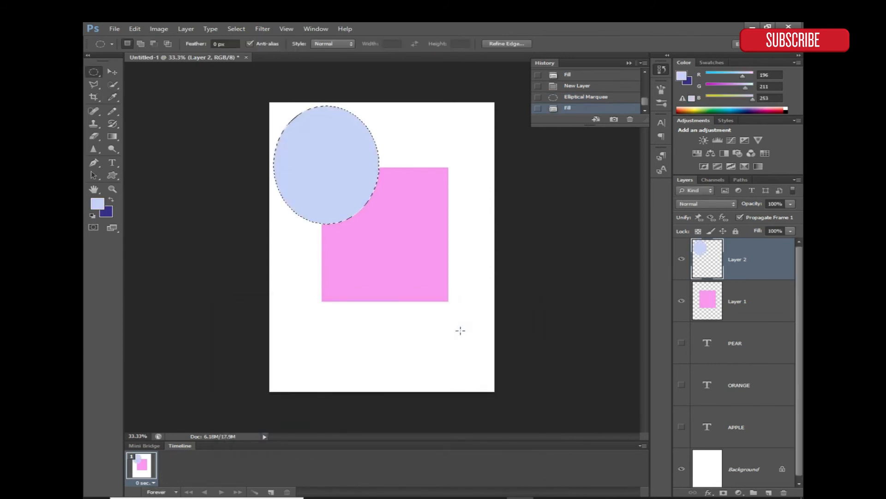
# On a new layer below the pink square's layer, fill an elliptical selection overlapping the square's lower-right corner with cream (fdeac4).
pyautogui.click(768, 493)
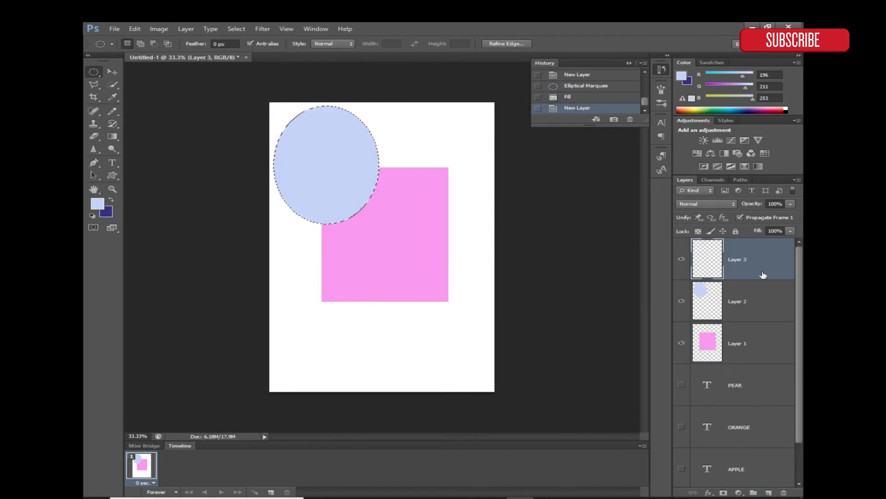
pyautogui.moveTo(762, 269); pyautogui.dragTo(761, 361)
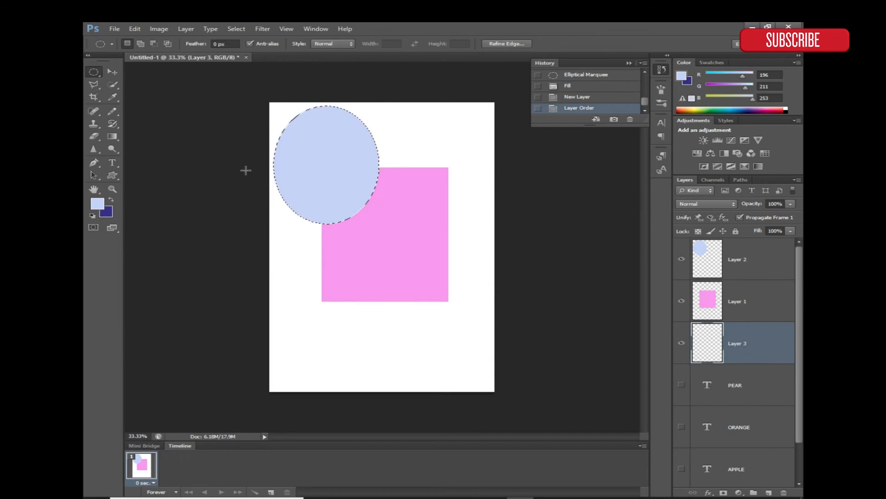
pyautogui.click(97, 203)
pyautogui.moveTo(383, 380); pyautogui.dragTo(384, 437)
pyautogui.click(468, 322)
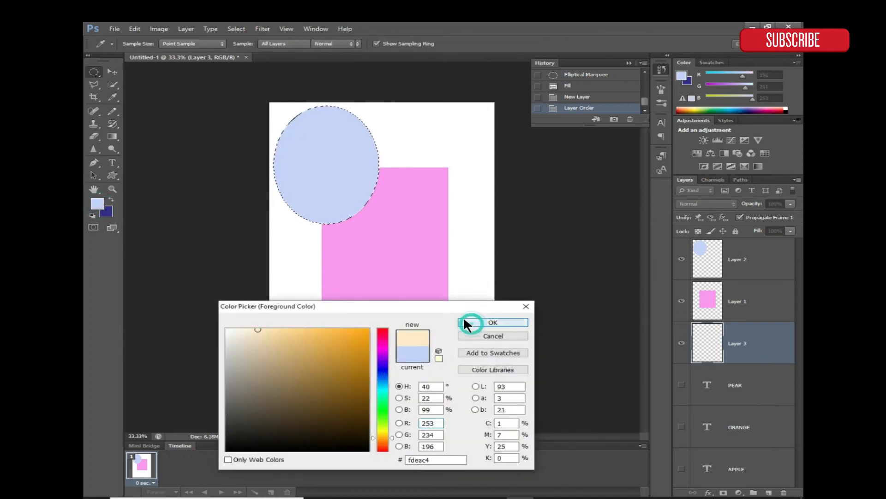
pyautogui.moveTo(411, 278); pyautogui.dragTo(495, 390)
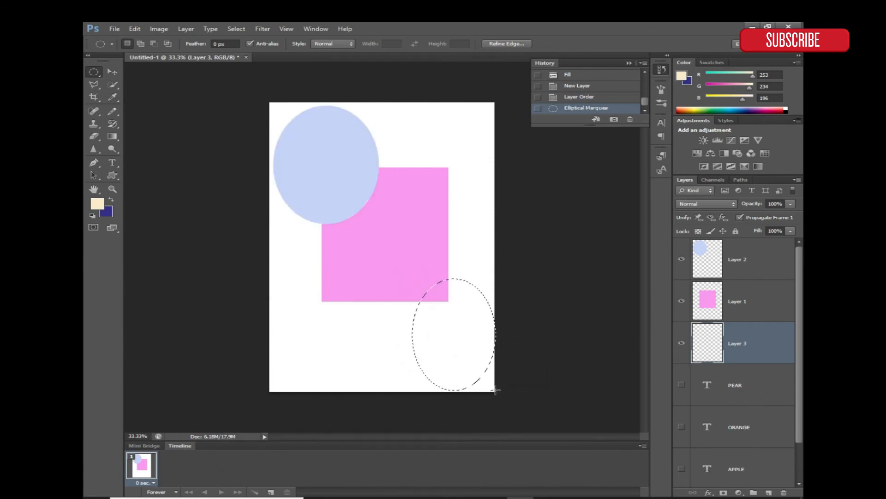
pyautogui.hotkey('alt', 'BackSpace')
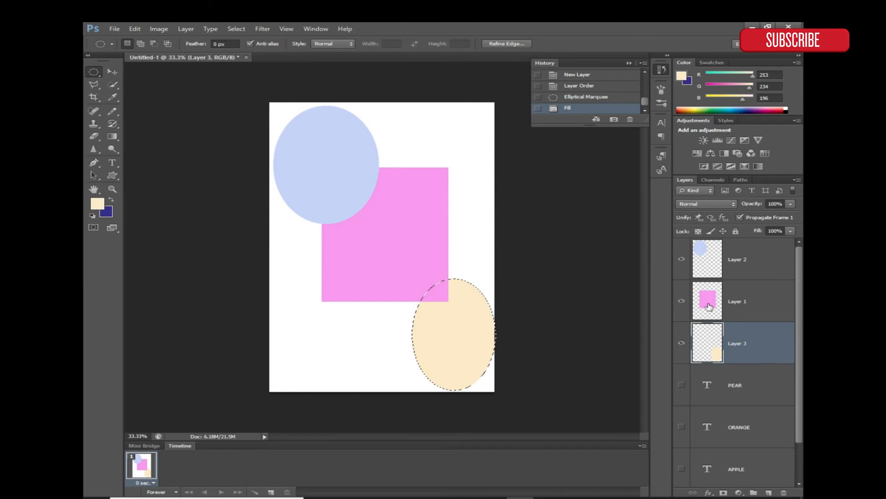
# Place the cream oval's layer above the pink square's layer and move the oval around near the page's lower-right corner.
pyautogui.moveTo(765, 342); pyautogui.dragTo(769, 294)
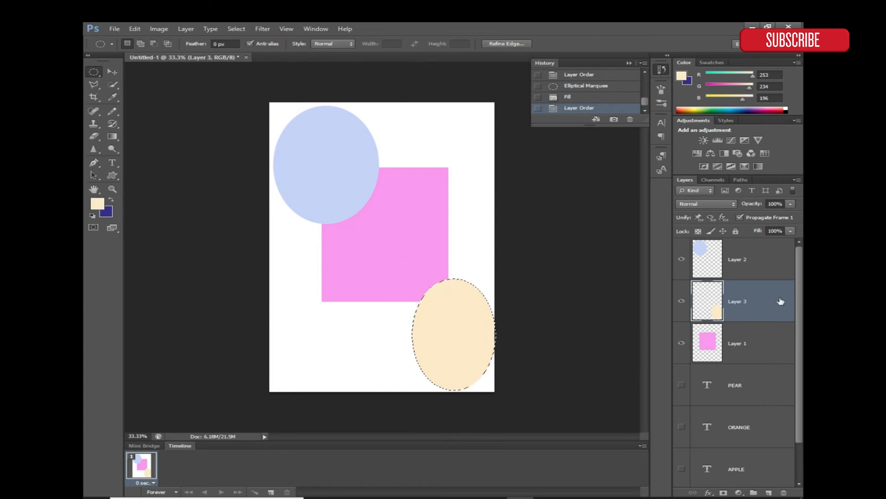
pyautogui.click(113, 72)
pyautogui.moveTo(451, 356); pyautogui.dragTo(478, 396)
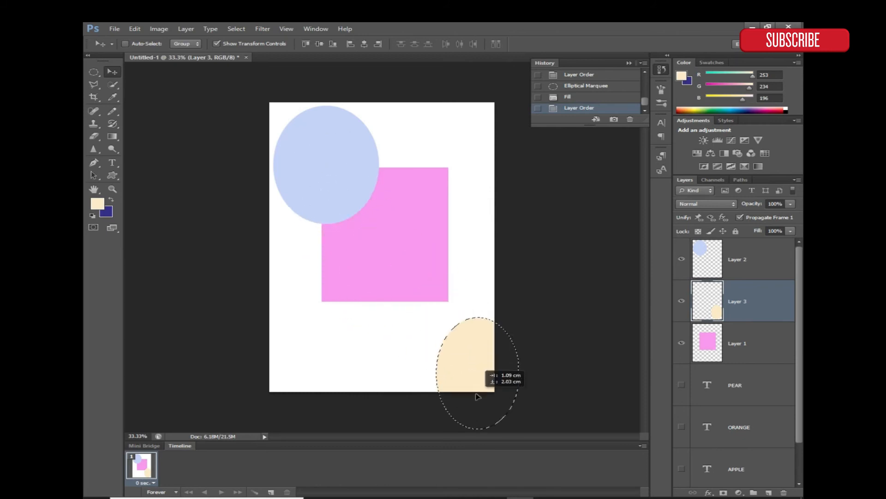
pyautogui.moveTo(460, 358); pyautogui.dragTo(456, 359)
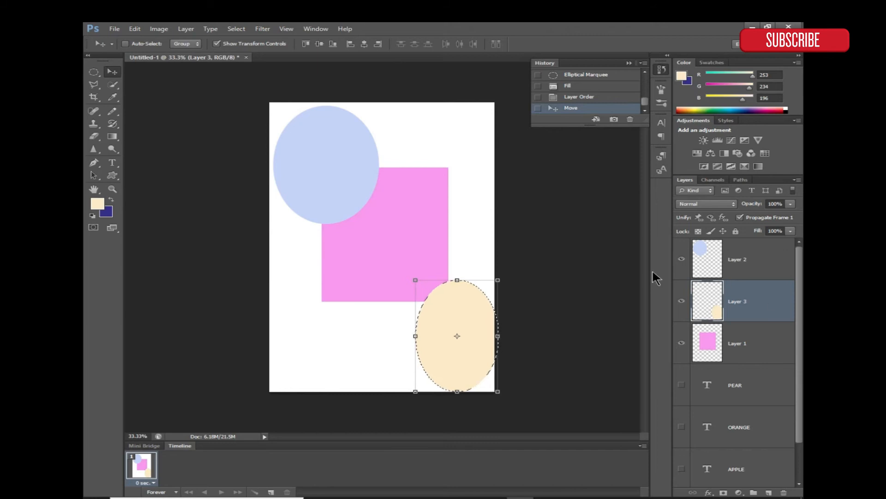
# Reorder the cream oval's layer below the pink square's layer, nudge the oval slightly, and deselect it.
pyautogui.moveTo(768, 300); pyautogui.dragTo(769, 359)
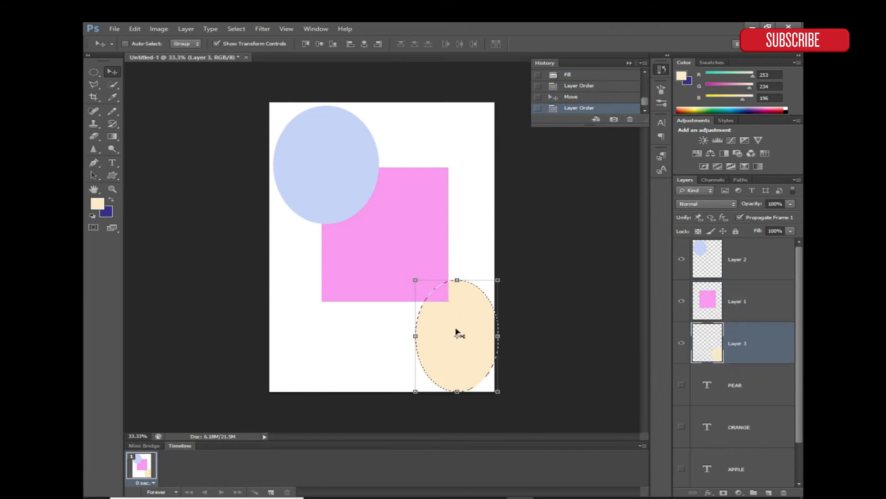
pyautogui.moveTo(472, 350)
pyautogui.mouseDown()
pyautogui.moveTo(462, 350)
pyautogui.moveTo(471, 344)
pyautogui.mouseUp()
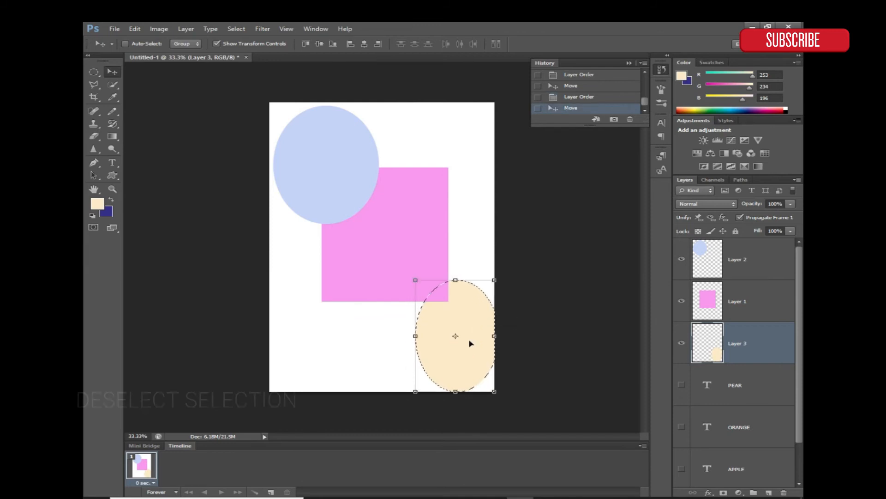
pyautogui.hotkey('ctrl', 'd')
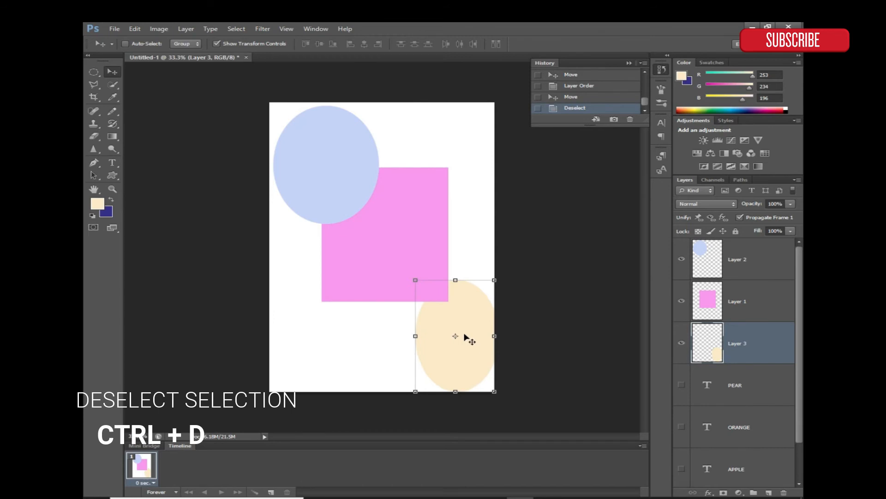
# Add a new layer directly below the cream oval's layer and place a single-row selection near the page's top edge.
pyautogui.click(768, 492)
pyautogui.moveTo(758, 352); pyautogui.dragTo(755, 403)
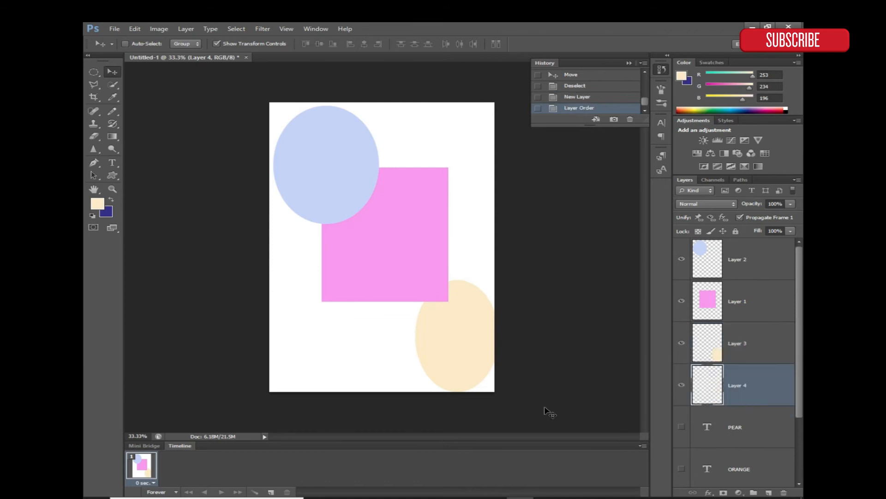
pyautogui.click(95, 73)
pyautogui.click(138, 89)
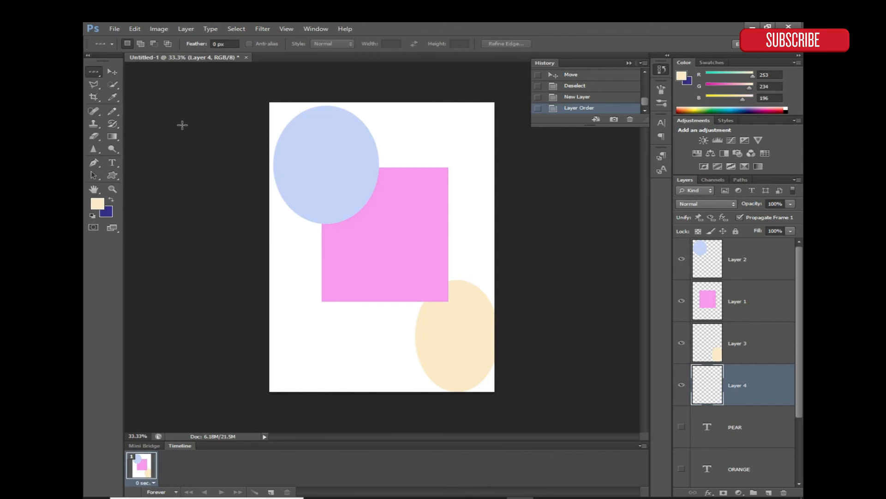
pyautogui.moveTo(373, 127)
pyautogui.mouseDown()
pyautogui.moveTo(377, 364)
pyautogui.moveTo(380, 119)
pyautogui.mouseUp()
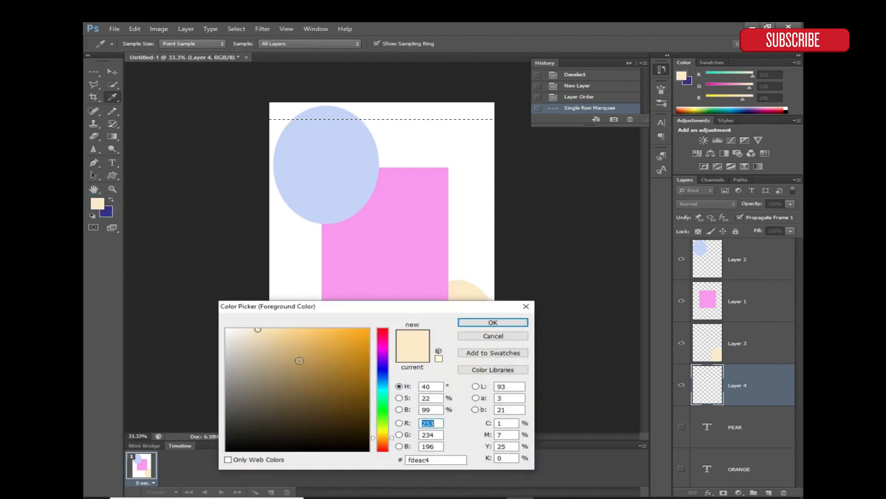
# Fill single-row selections near the page's top and bottom edges with near-black (RGB 27, 26, 25), and place a third across the pink square.
pyautogui.click(238, 437)
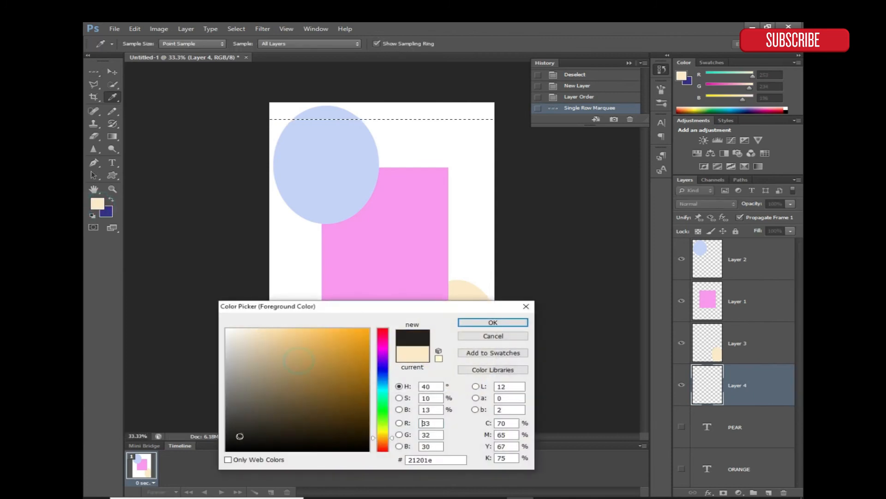
pyautogui.click(491, 322)
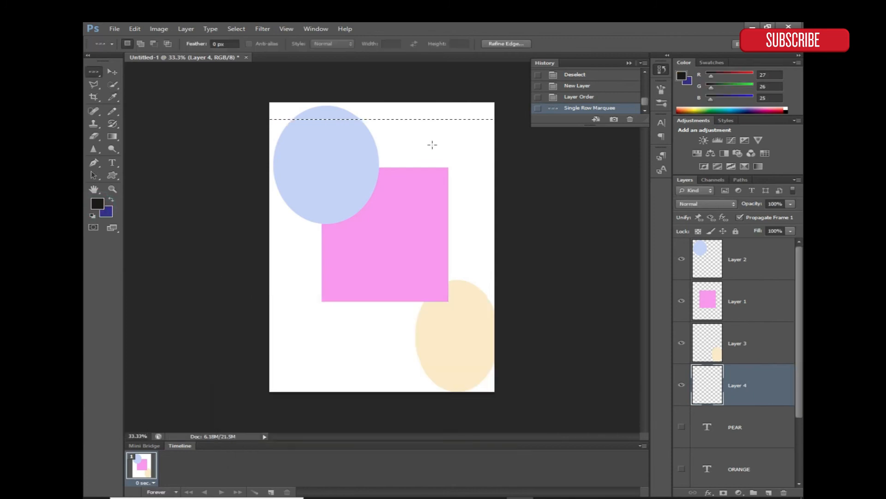
pyautogui.hotkey('alt', 'BackSpace')
pyautogui.moveTo(392, 376); pyautogui.dragTo(392, 372)
pyautogui.hotkey('alt', 'BackSpace')
pyautogui.moveTo(414, 219); pyautogui.dragTo(404, 255)
# Fill single-column selections near the page's left and right edges with the near-black foreground color, and place a third across the pink square.
pyautogui.rightClick(93, 72)
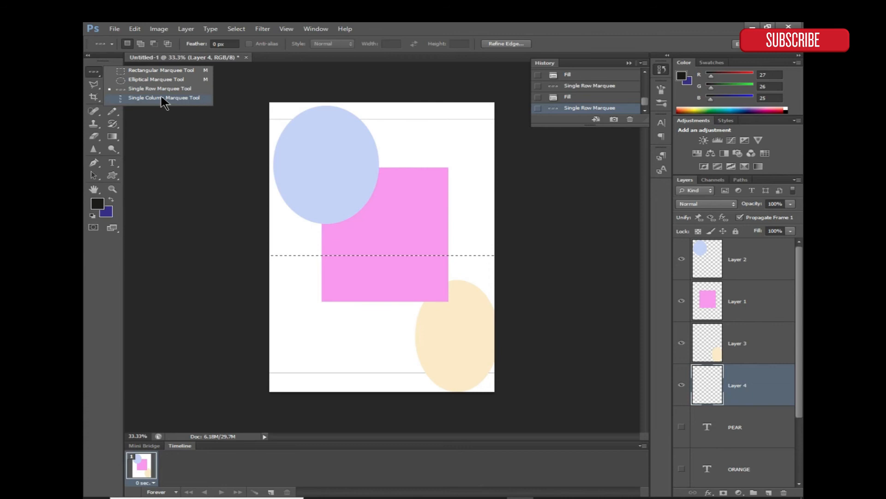
pyautogui.click(164, 98)
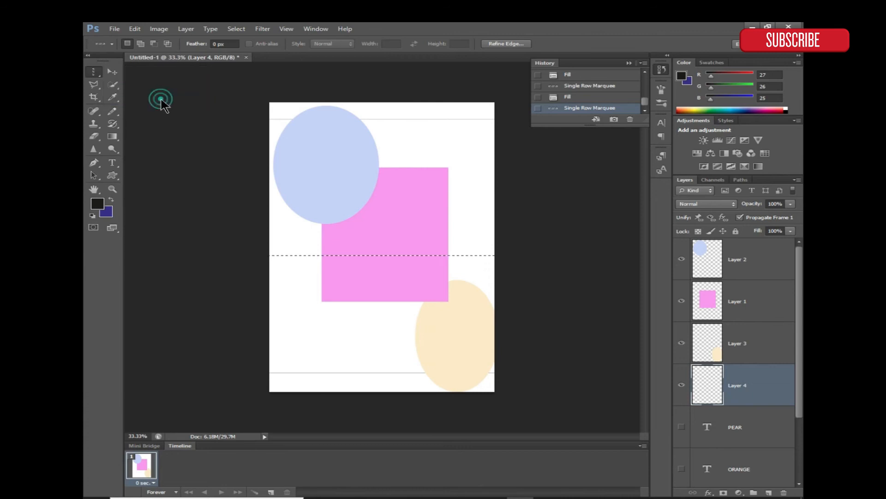
pyautogui.click(284, 211)
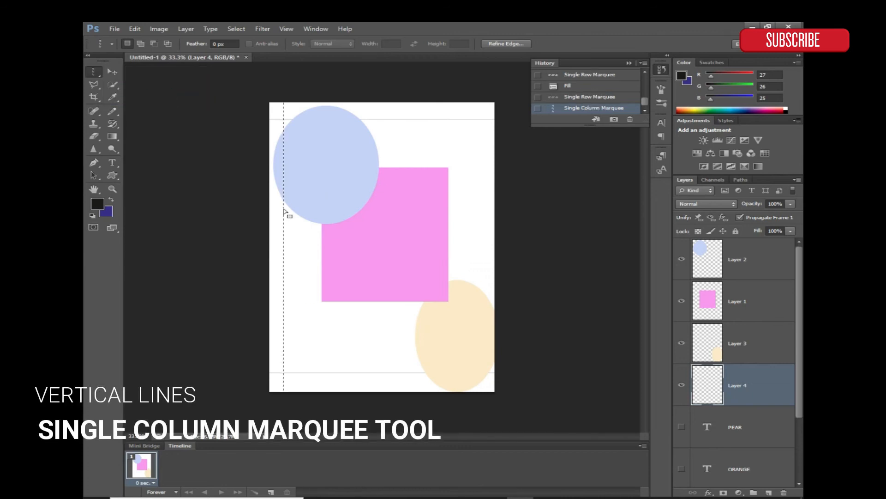
pyautogui.hotkey('alt', 'BackSpace')
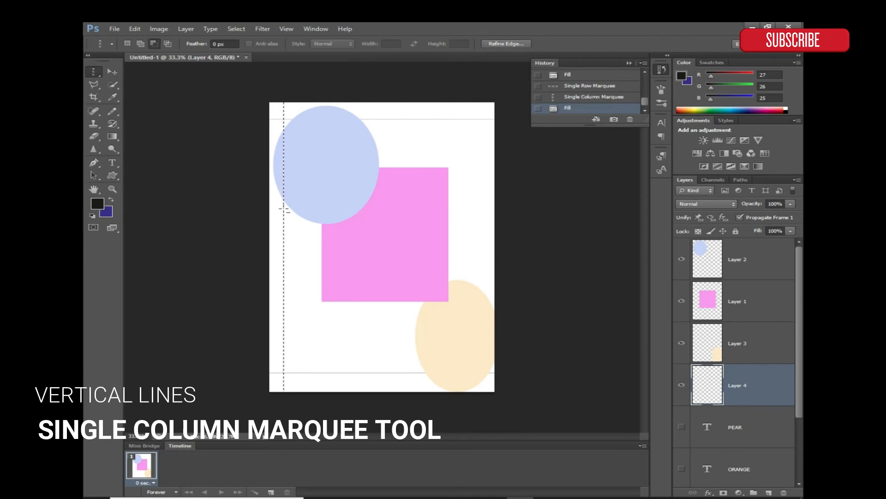
pyautogui.moveTo(467, 232); pyautogui.dragTo(477, 238)
pyautogui.hotkey('alt', 'BackSpace')
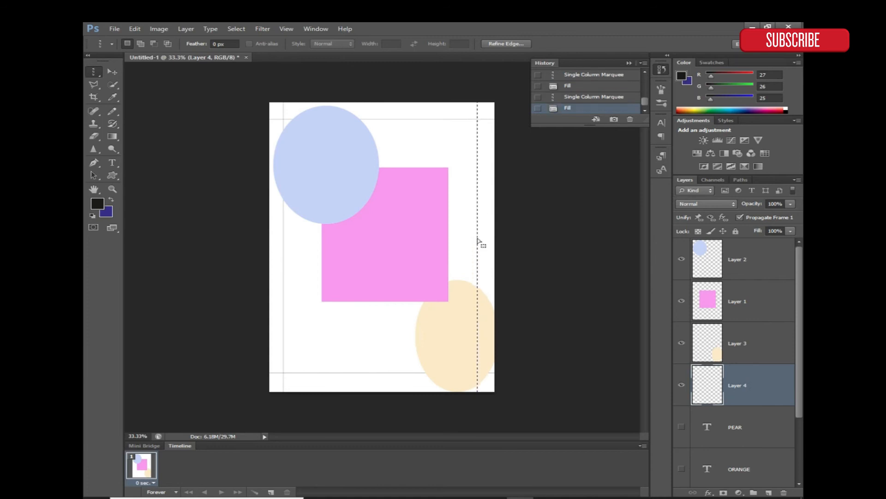
pyautogui.moveTo(405, 237); pyautogui.dragTo(427, 275)
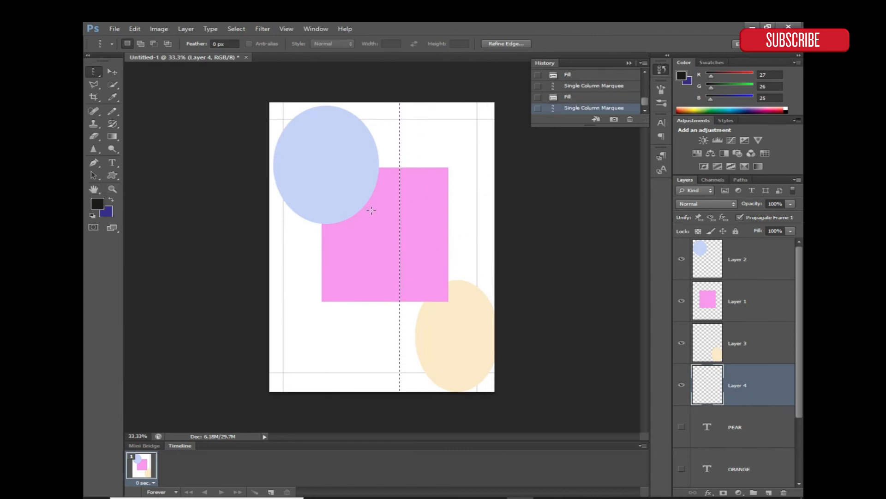
# Deselect the column selection and make the APPLE, ORANGE and PEAR text layers visible.
pyautogui.hotkey('ctrl', 'd')
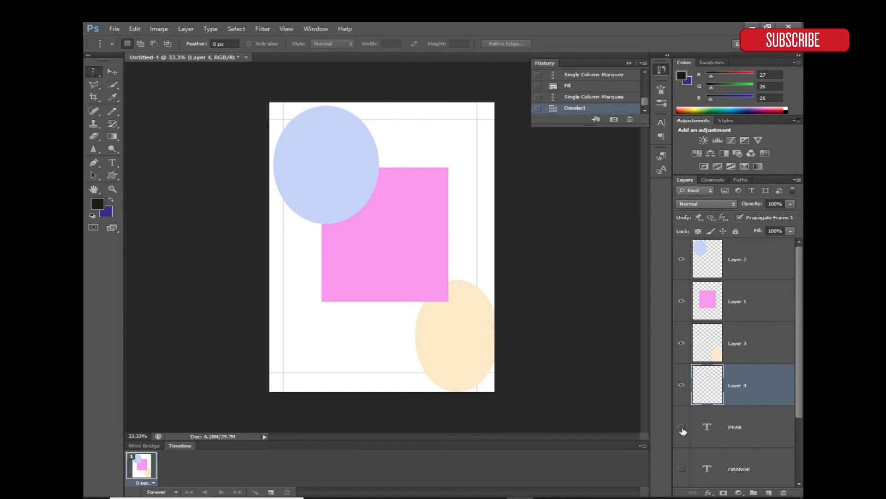
pyautogui.scroll(-2, 683, 431)
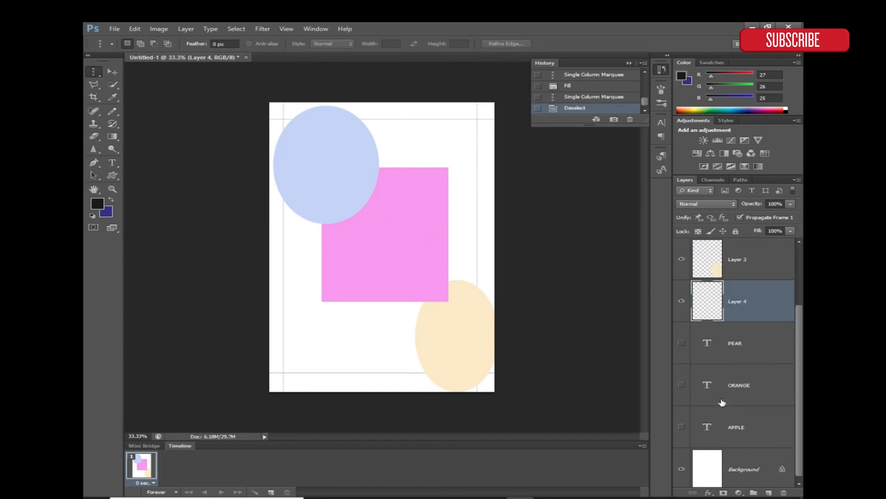
pyautogui.click(682, 424)
pyautogui.click(681, 382)
pyautogui.click(681, 340)
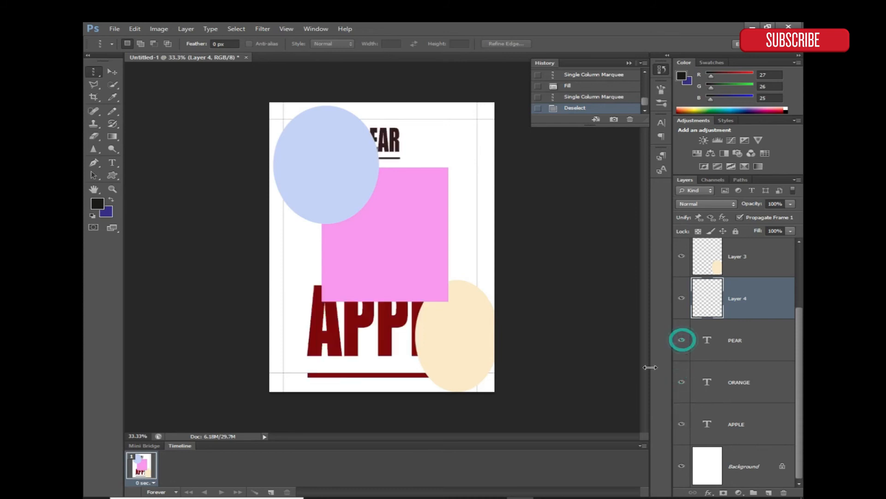
pyautogui.scroll(1, 702, 365)
pyautogui.scroll(-1, 757, 364)
pyautogui.scroll(2, 740, 321)
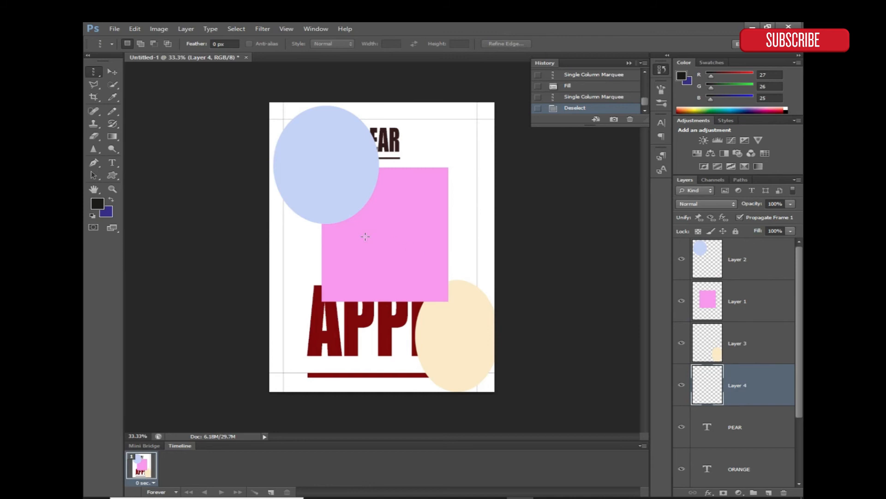
# Reorder the APPLE, ORANGE and PEAR text layers above all shape layers, with PEAR uppermost and APPLE lowest of the three.
pyautogui.scroll(-2, 792, 457)
pyautogui.click(768, 437)
pyautogui.moveTo(768, 437); pyautogui.dragTo(765, 243)
pyautogui.moveTo(751, 423); pyautogui.dragTo(760, 249)
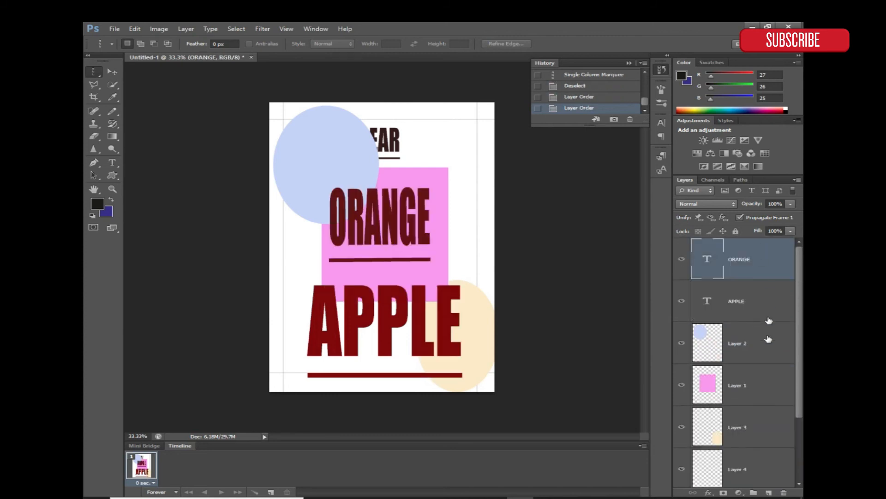
pyautogui.scroll(-2, 753, 390)
pyautogui.moveTo(753, 418); pyautogui.dragTo(745, 263)
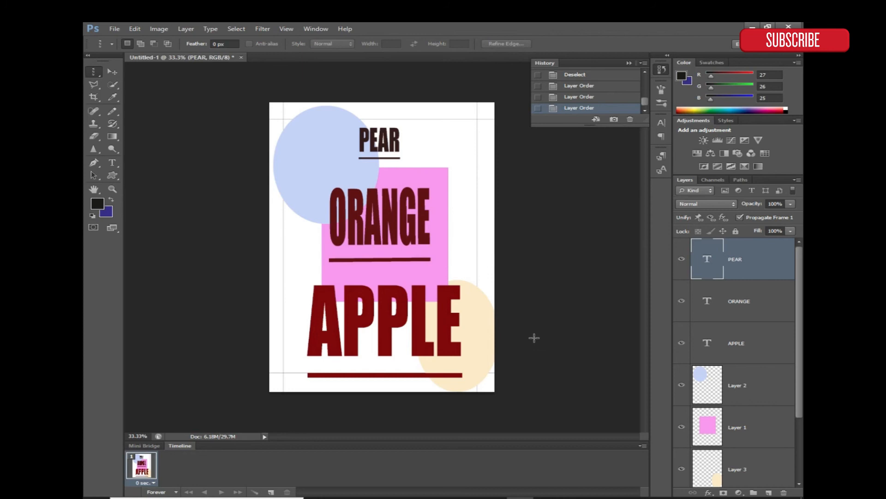
# Try to move the Background layer with the Move tool.
pyautogui.scroll(-2, 739, 356)
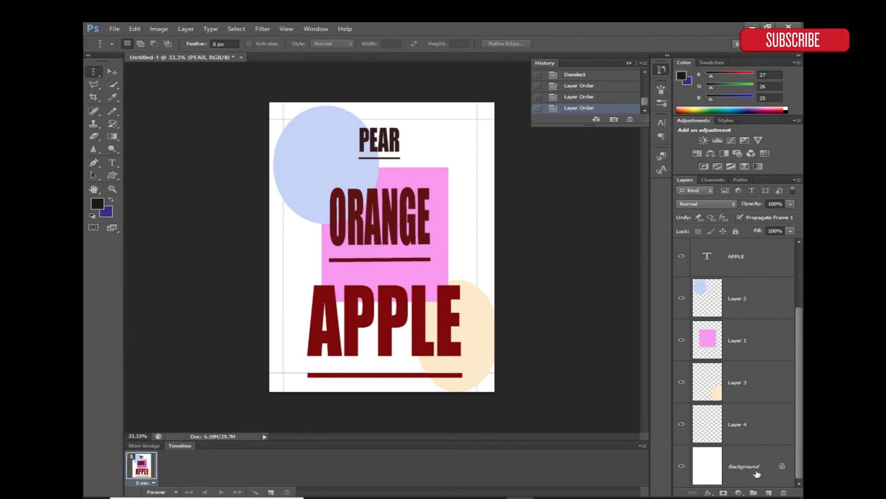
pyautogui.click(112, 71)
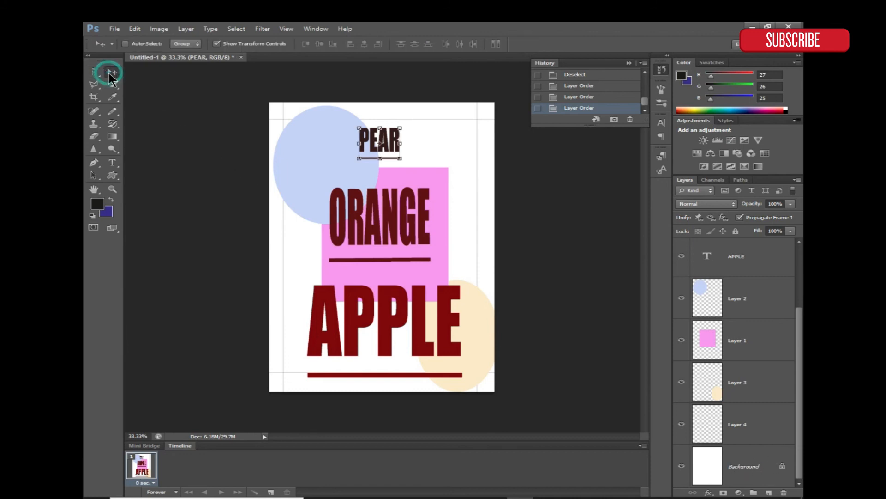
pyautogui.click(768, 458)
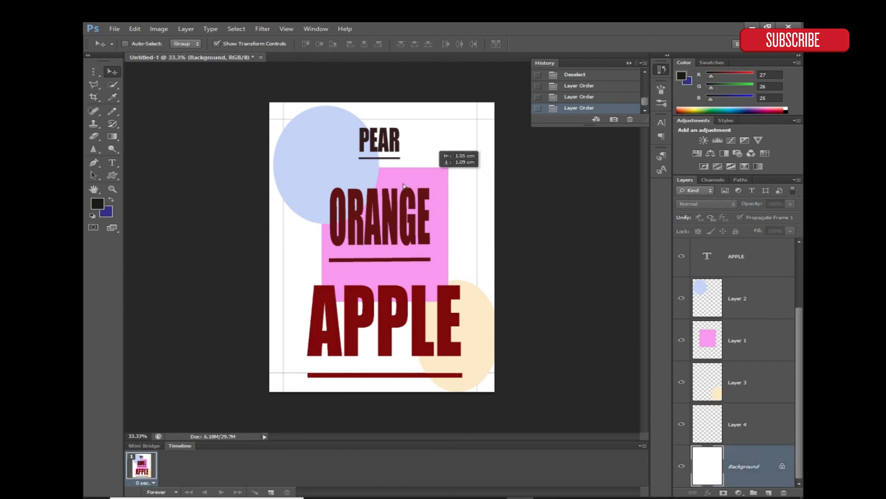
pyautogui.click(402, 255)
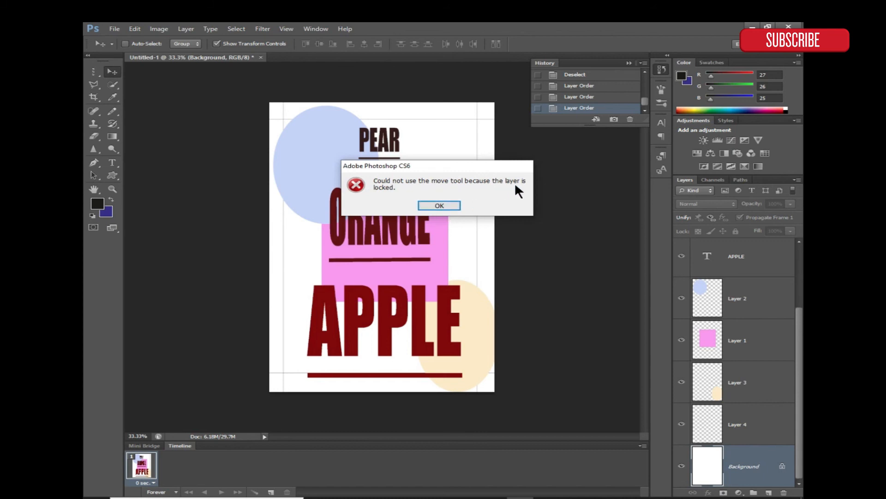
pyautogui.click(434, 206)
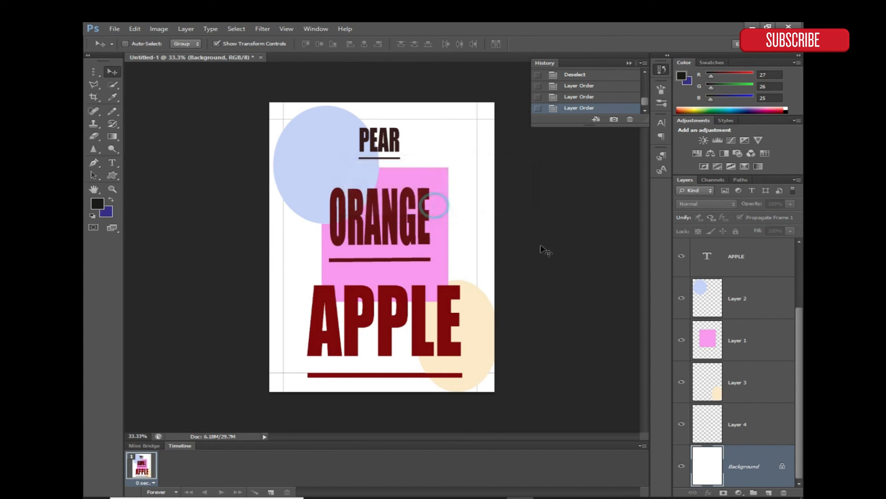
# Convert the Background into a regular layer named Layer 0.
pyautogui.doubleClick(747, 457)
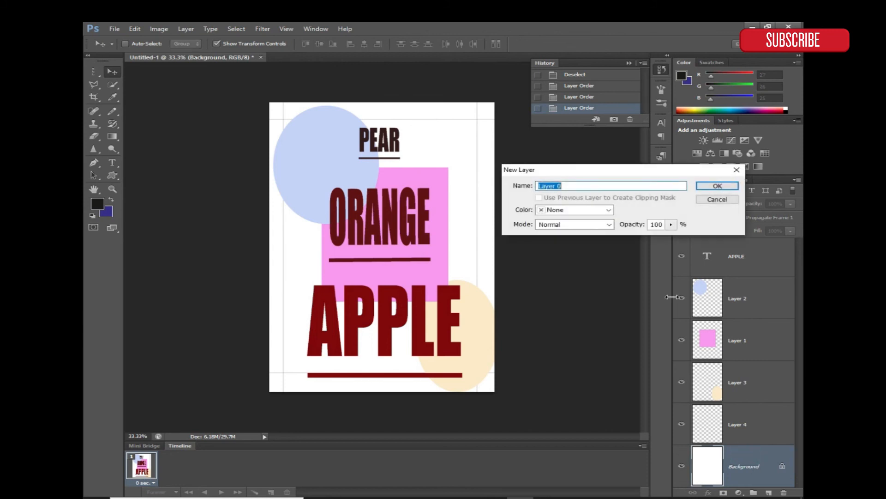
pyautogui.click(718, 185)
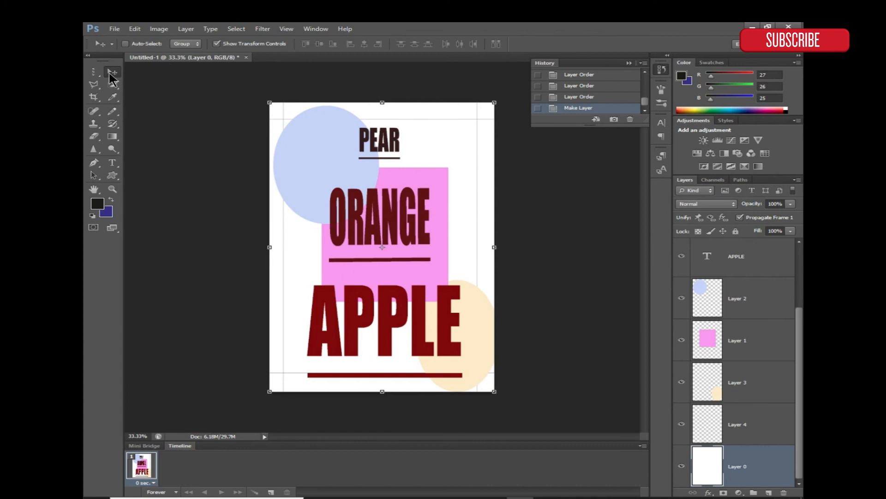
pyautogui.moveTo(459, 151)
pyautogui.mouseDown()
pyautogui.moveTo(439, 385)
pyautogui.moveTo(457, 167)
pyautogui.moveTo(480, 389)
pyautogui.moveTo(467, 152)
pyautogui.moveTo(454, 277)
pyautogui.moveTo(464, 206)
pyautogui.moveTo(475, 204)
pyautogui.moveTo(396, 155)
pyautogui.moveTo(429, 154)
pyautogui.moveTo(457, 187)
pyautogui.moveTo(456, 152)
pyautogui.mouseUp()
# Lock and unlock Layer 0, shift it slightly to the right, and revert the move.
pyautogui.click(736, 231)
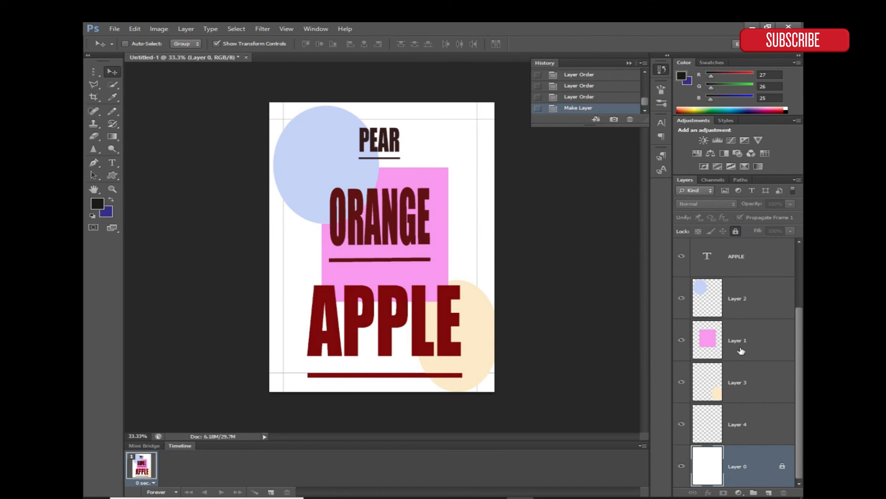
pyautogui.click(736, 231)
pyautogui.moveTo(459, 157)
pyautogui.mouseDown()
pyautogui.moveTo(461, 481)
pyautogui.moveTo(485, 148)
pyautogui.moveTo(475, 154)
pyautogui.mouseUp()
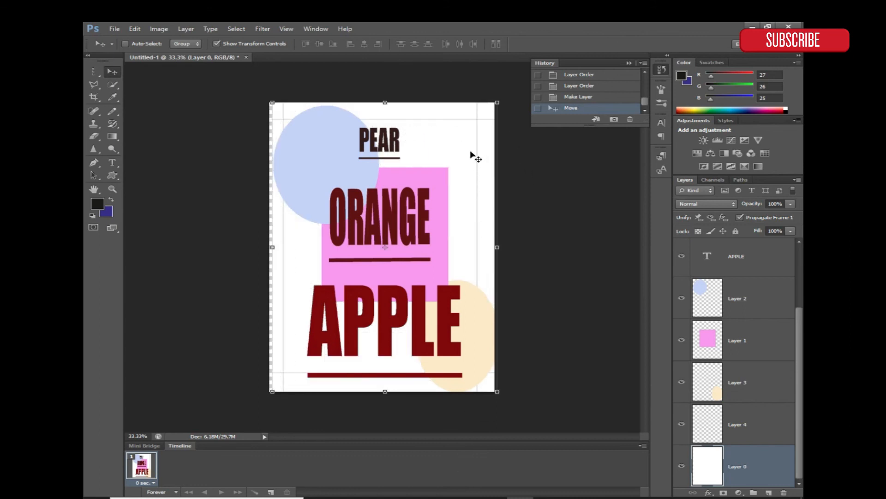
pyautogui.click(586, 98)
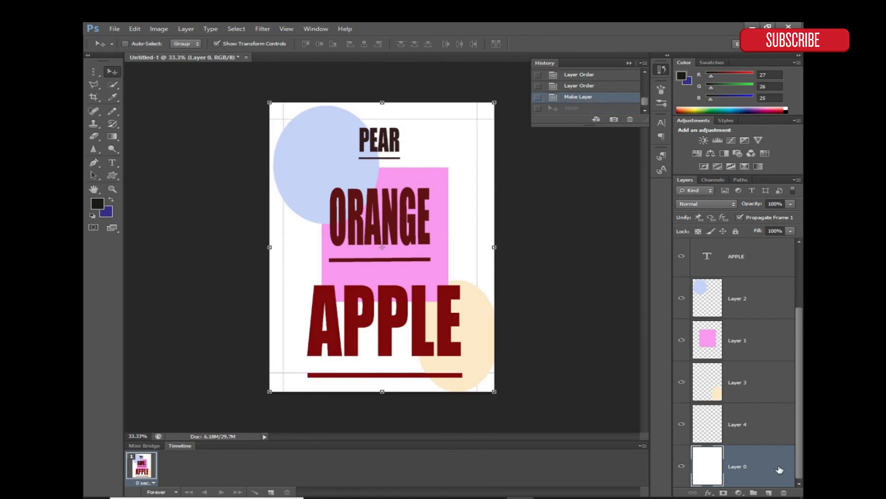
# Lock Layer 0 completely and select Layer 4.
pyautogui.click(737, 231)
pyautogui.click(778, 412)
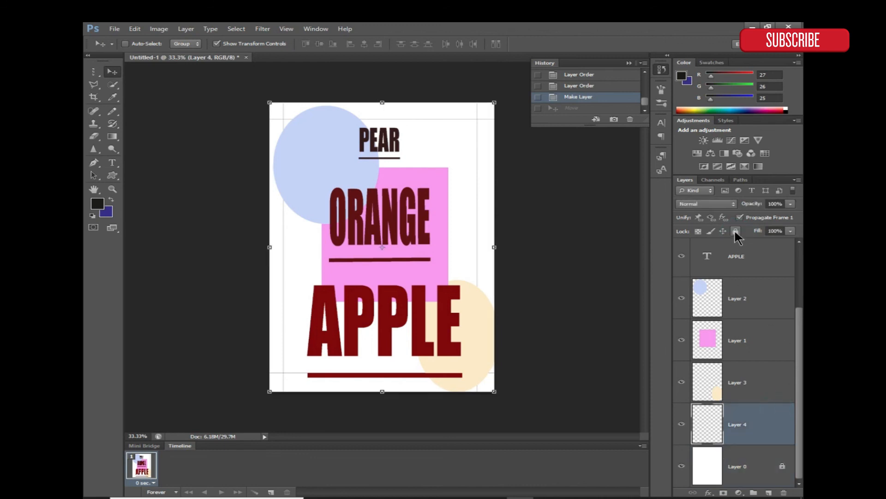
pyautogui.scroll(5, 384, 339)
pyautogui.scroll(-6, 384, 339)
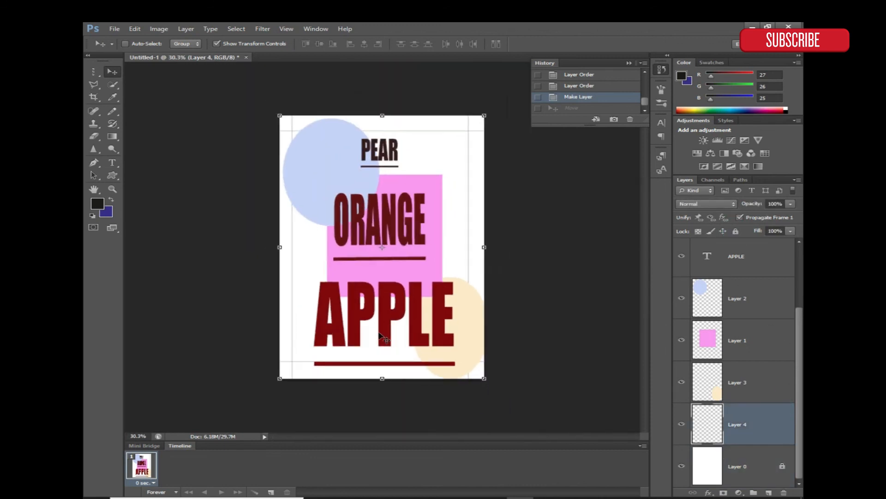
pyautogui.scroll(3, 772, 377)
pyautogui.scroll(-3, 771, 377)
pyautogui.scroll(2, 766, 386)
pyautogui.scroll(-2, 739, 369)
# Turn off the layer thumbnails and restore them at the large size.
pyautogui.click(710, 349)
pyautogui.rightClick(712, 349)
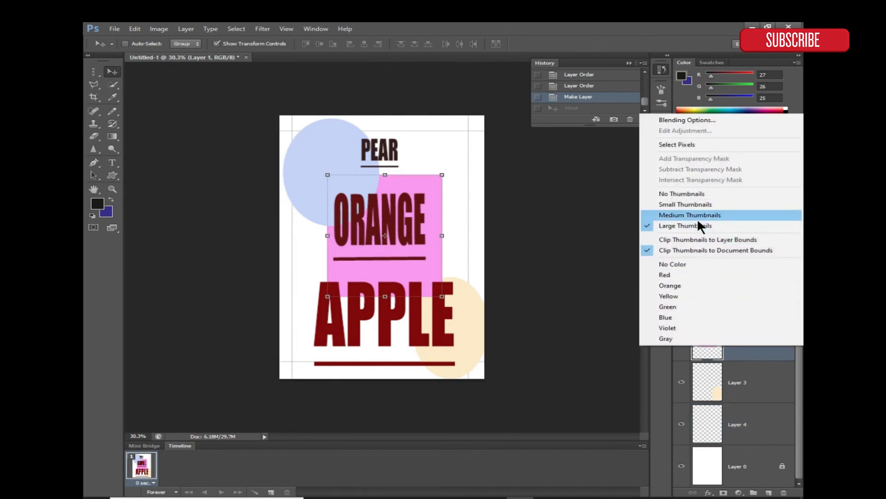
pyautogui.click(698, 194)
pyautogui.rightClick(702, 288)
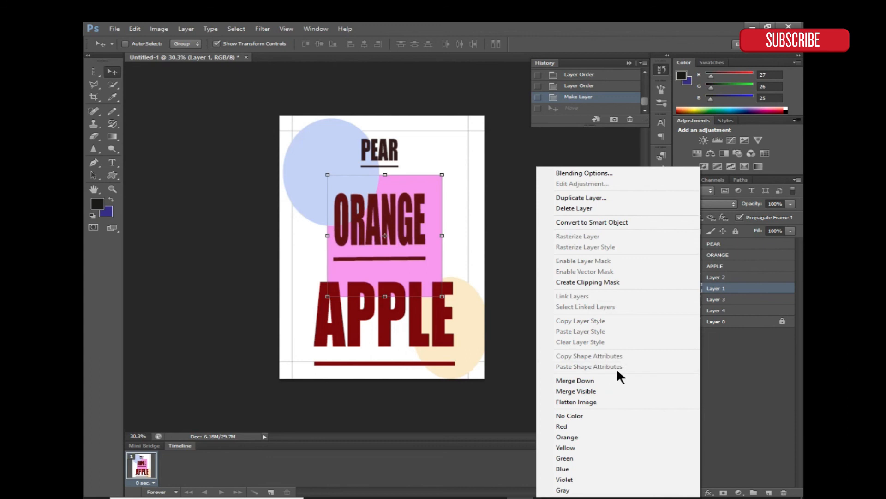
pyautogui.click(801, 342)
pyautogui.rightClick(697, 289)
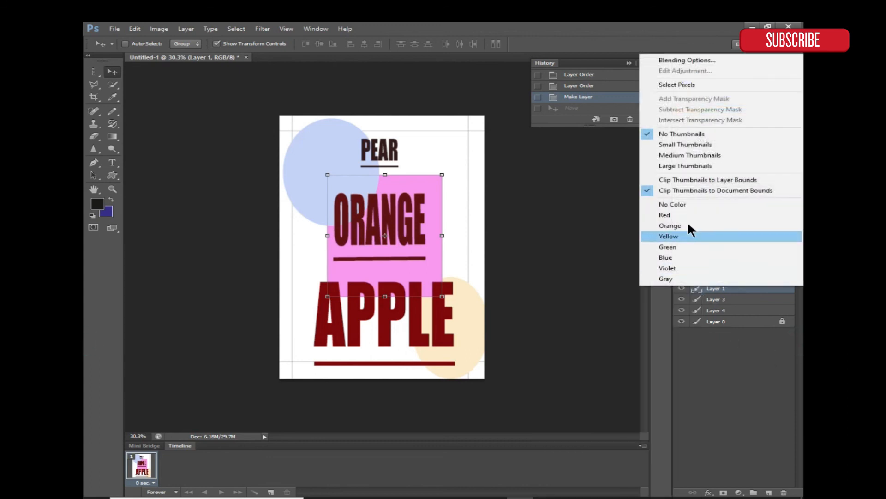
pyautogui.click(701, 167)
pyautogui.scroll(-3, 753, 378)
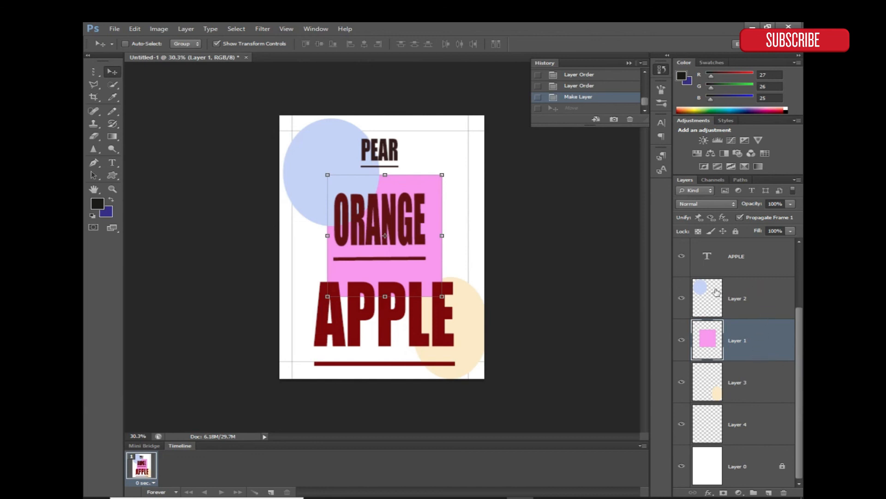
# Color-label the blue oval's layer blue, the pink square's layer violet and the cream oval's layer yellow.
pyautogui.rightClick(766, 289)
pyautogui.click(769, 289)
pyautogui.rightClick(768, 289)
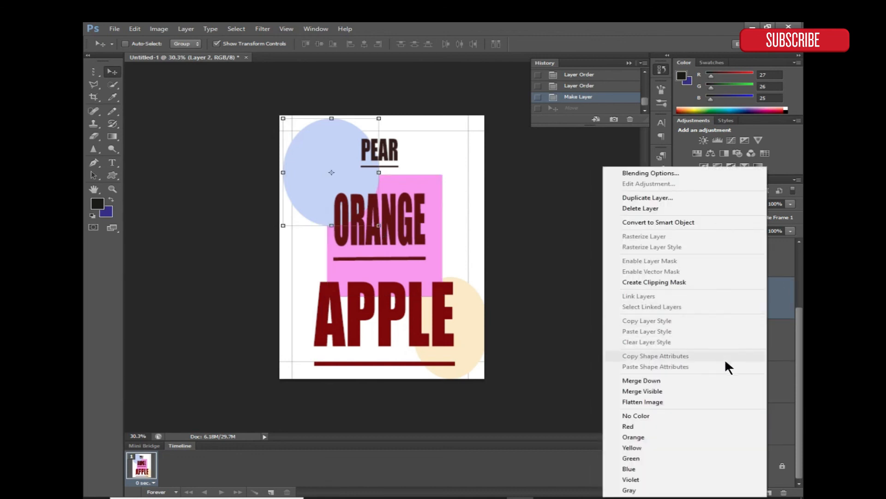
pyautogui.click(686, 470)
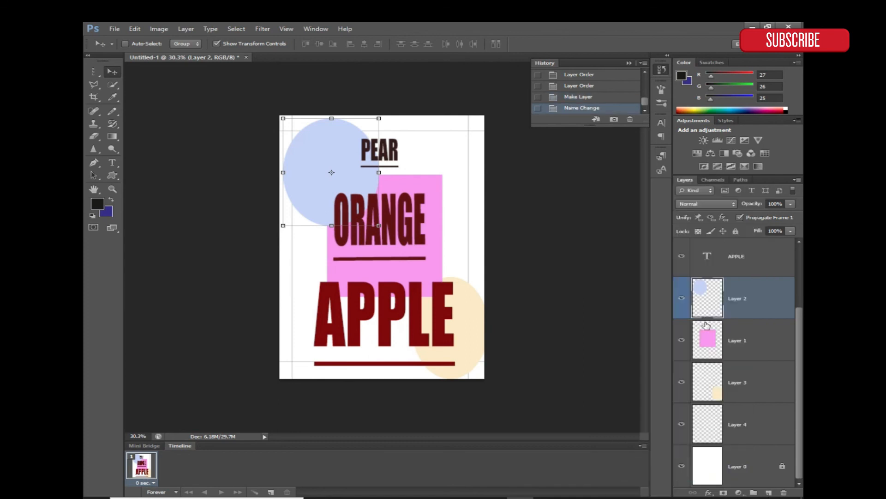
pyautogui.rightClick(775, 342)
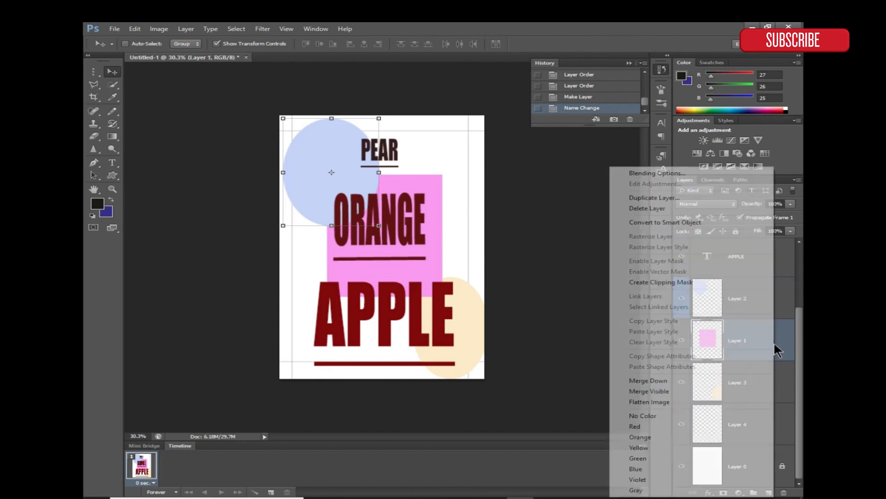
pyautogui.click(654, 475)
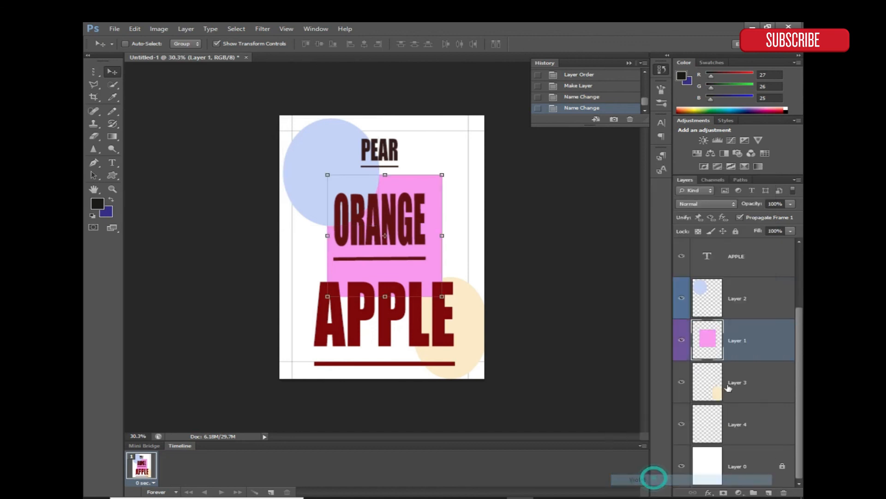
pyautogui.rightClick(763, 372)
pyautogui.click(700, 322)
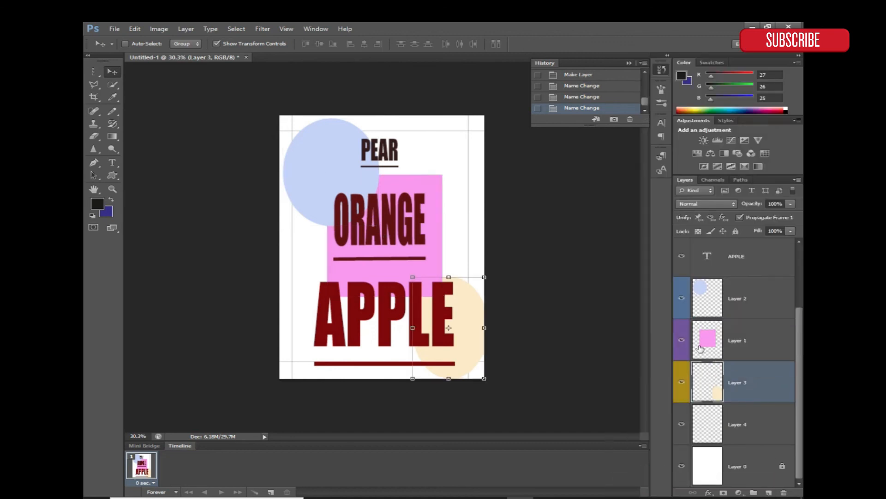
pyautogui.scroll(2, 761, 362)
pyautogui.scroll(-2, 760, 363)
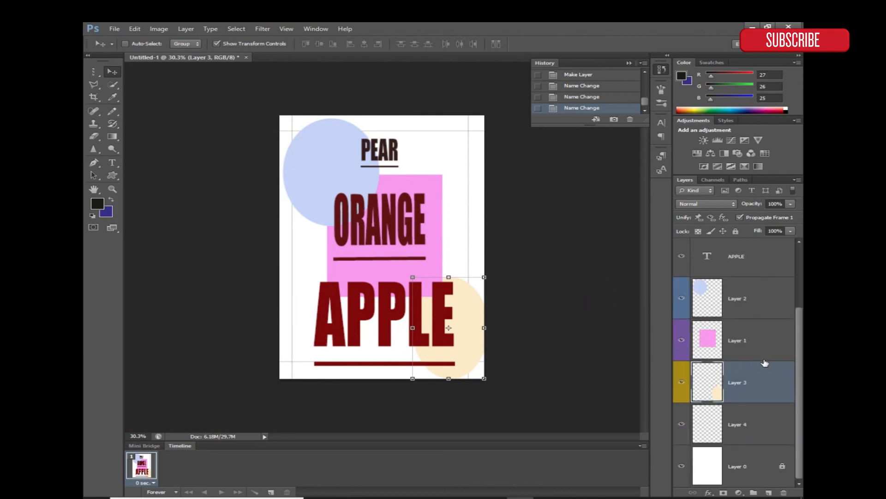